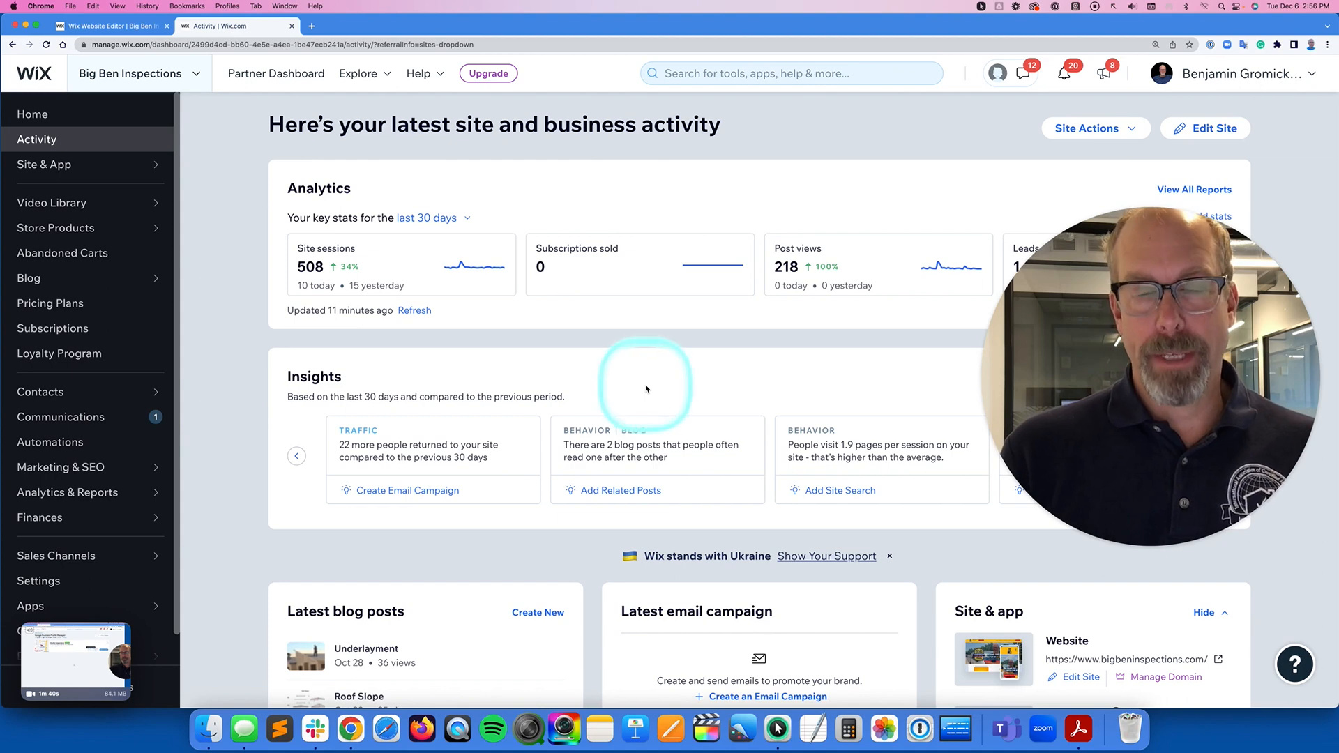
left_click(647, 389)
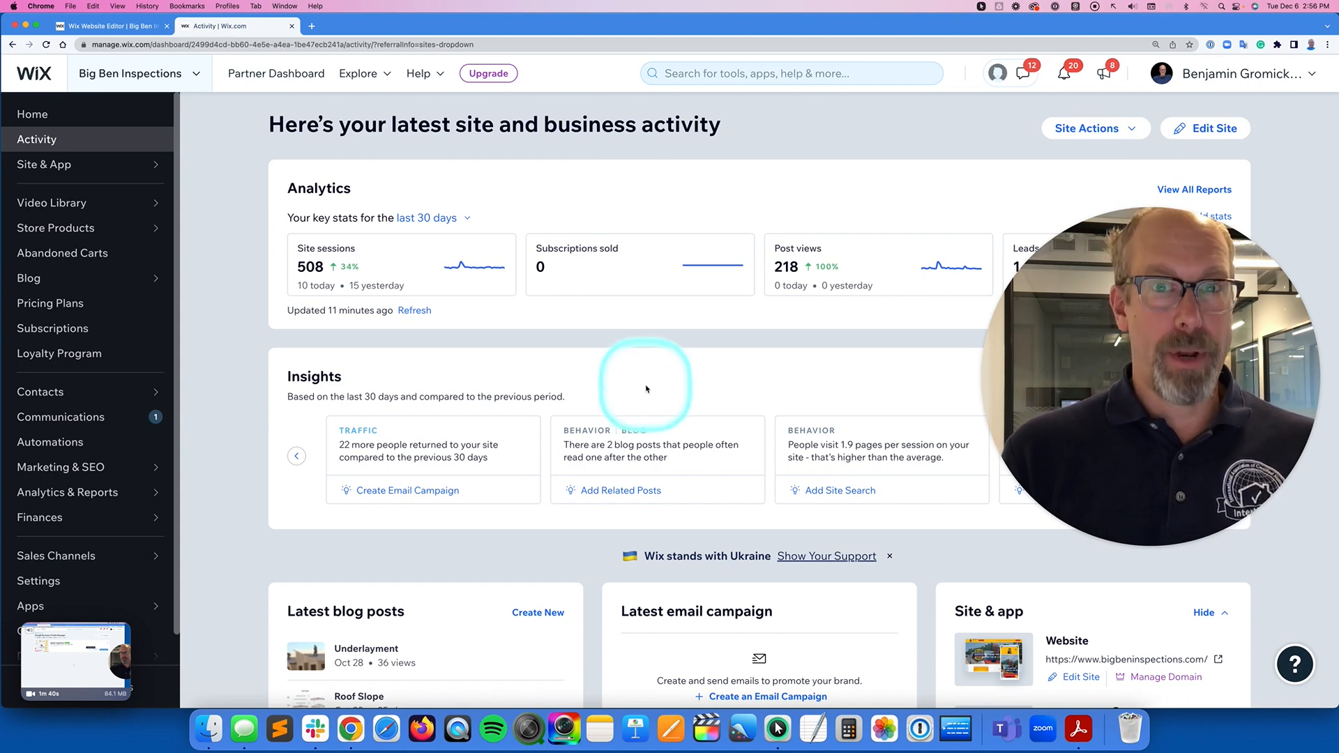
left_click(647, 389)
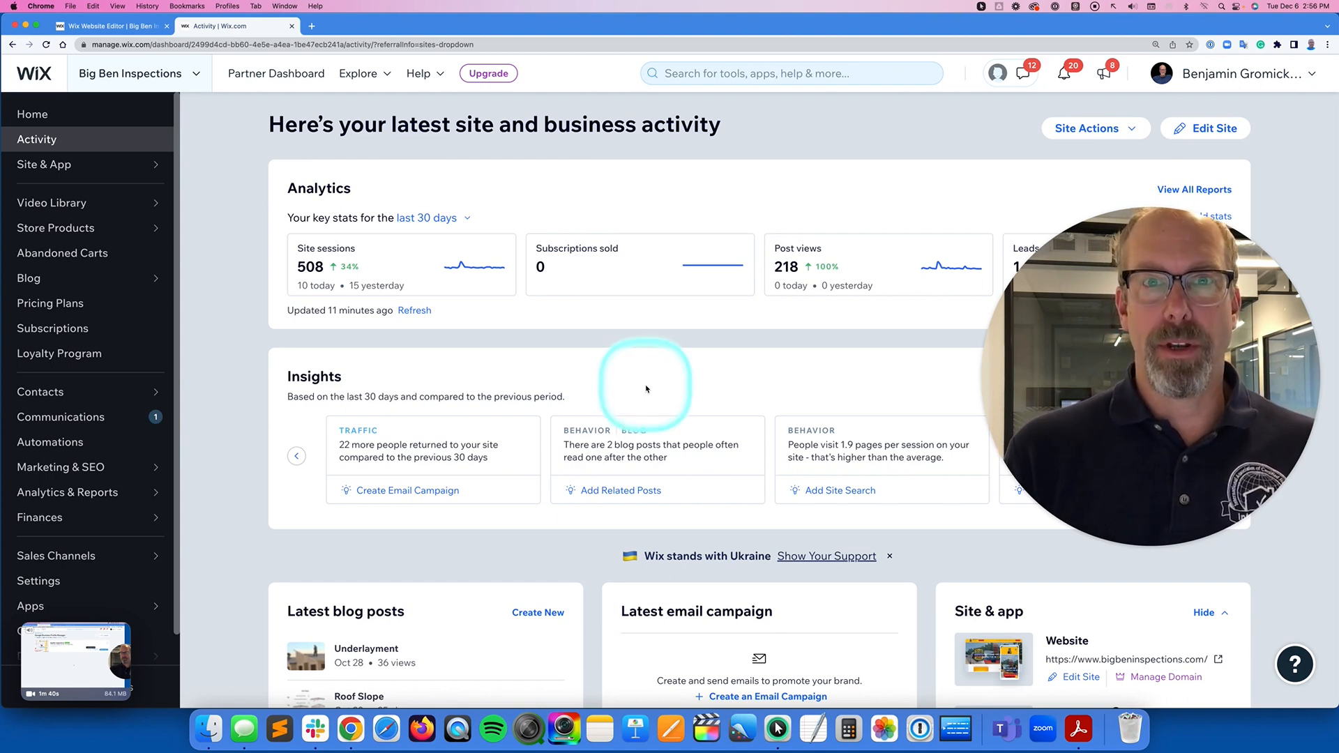
left_click(646, 389)
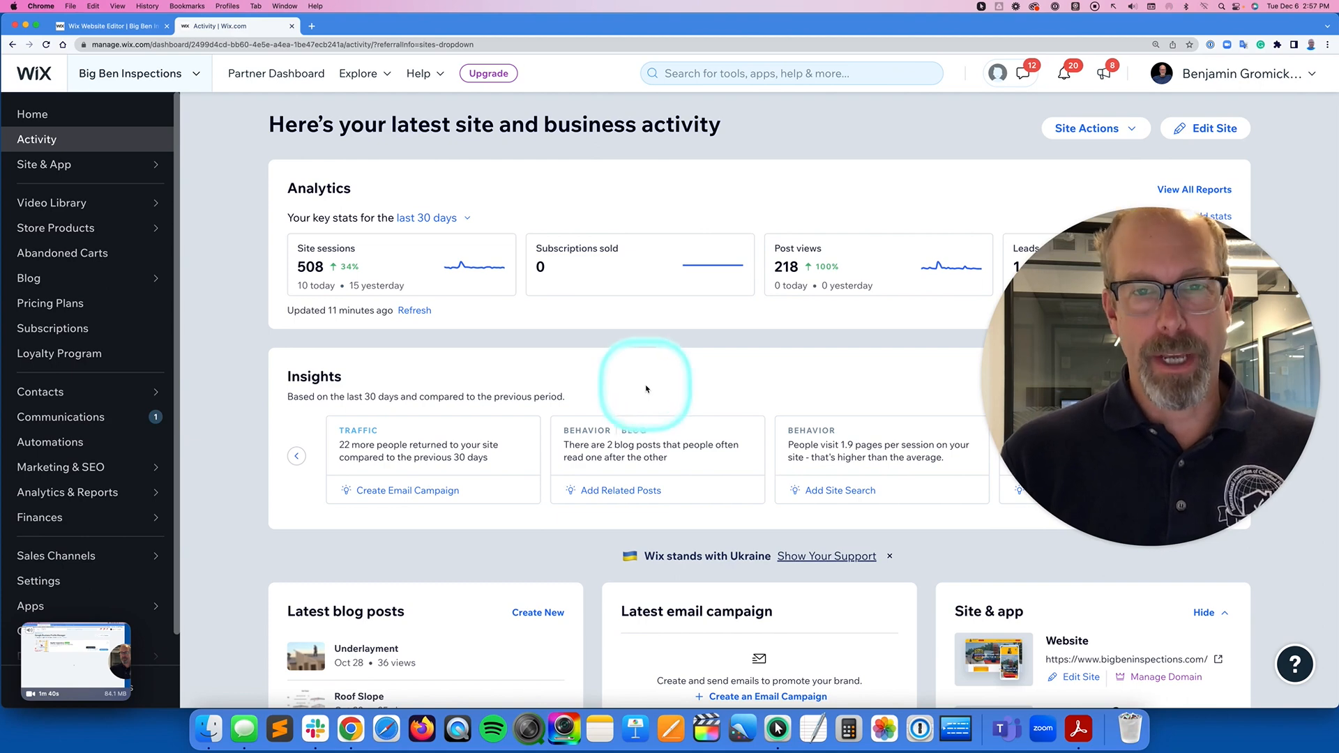
left_click(647, 389)
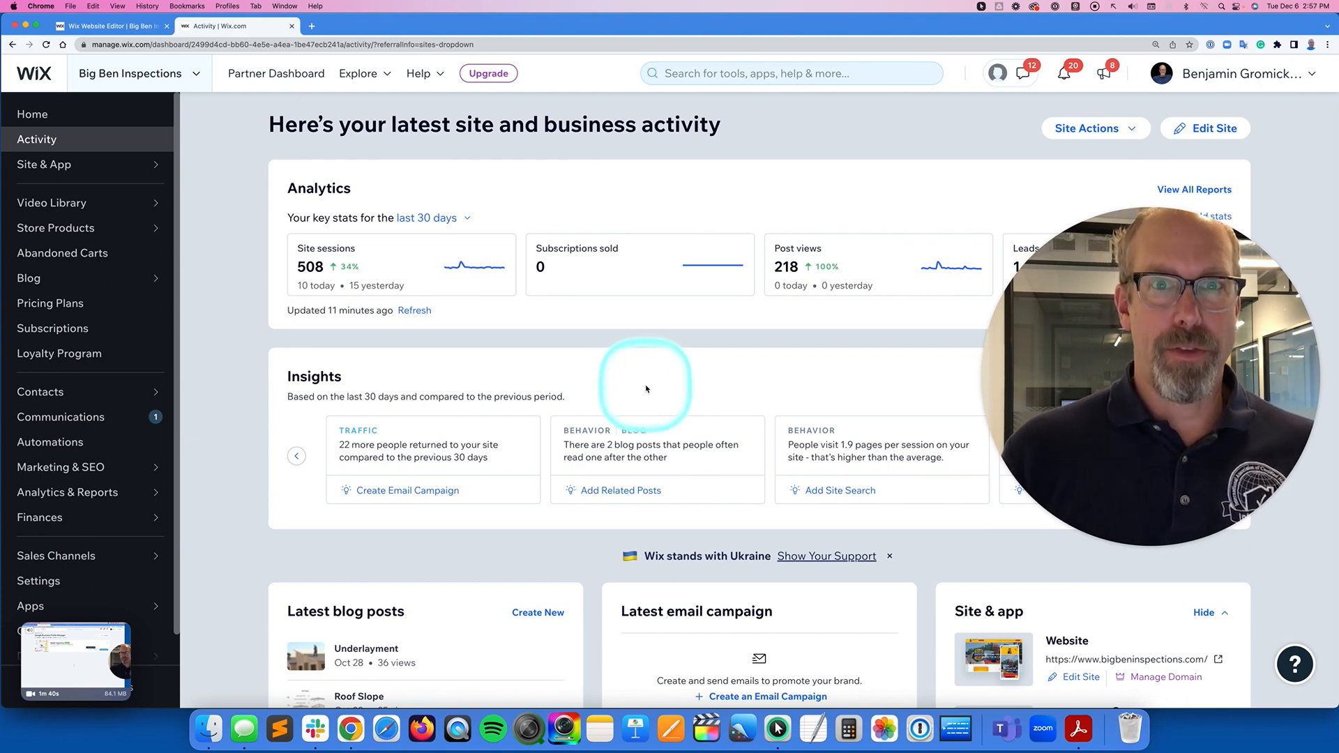
left_click(646, 390)
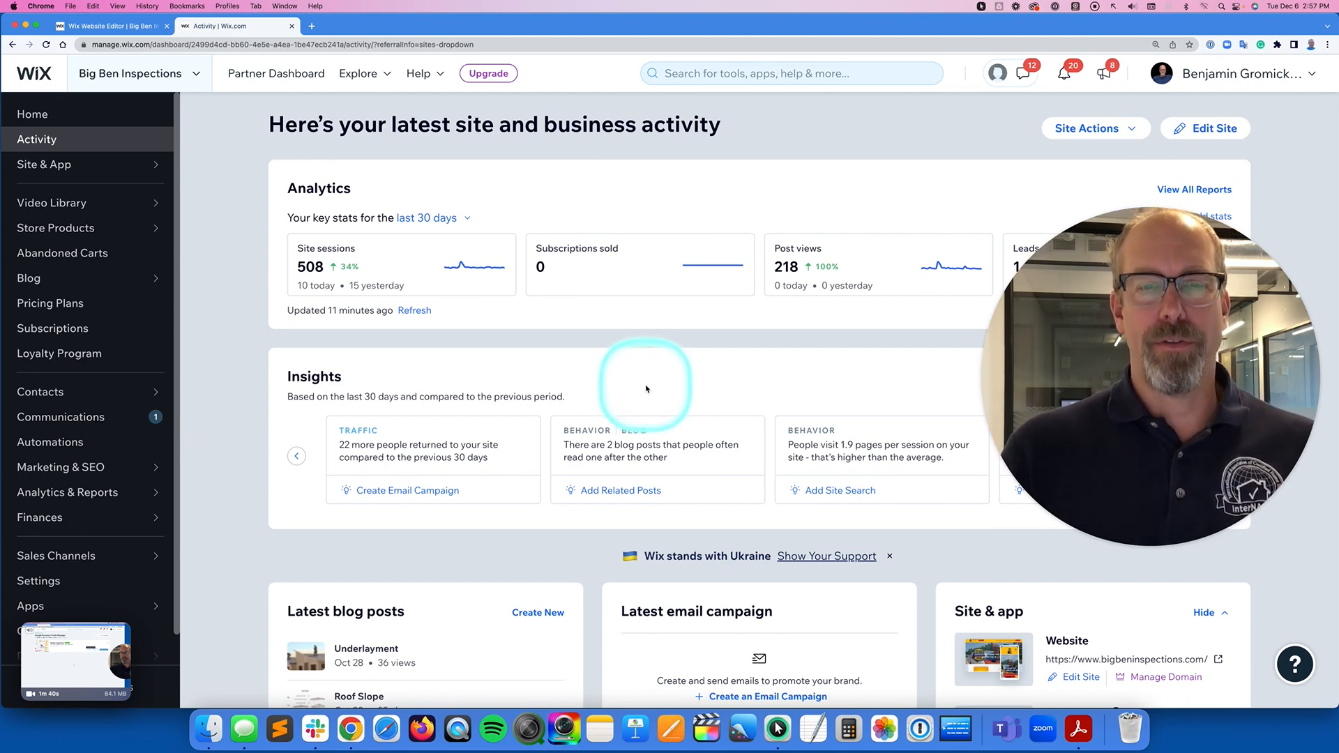
left_click(646, 389)
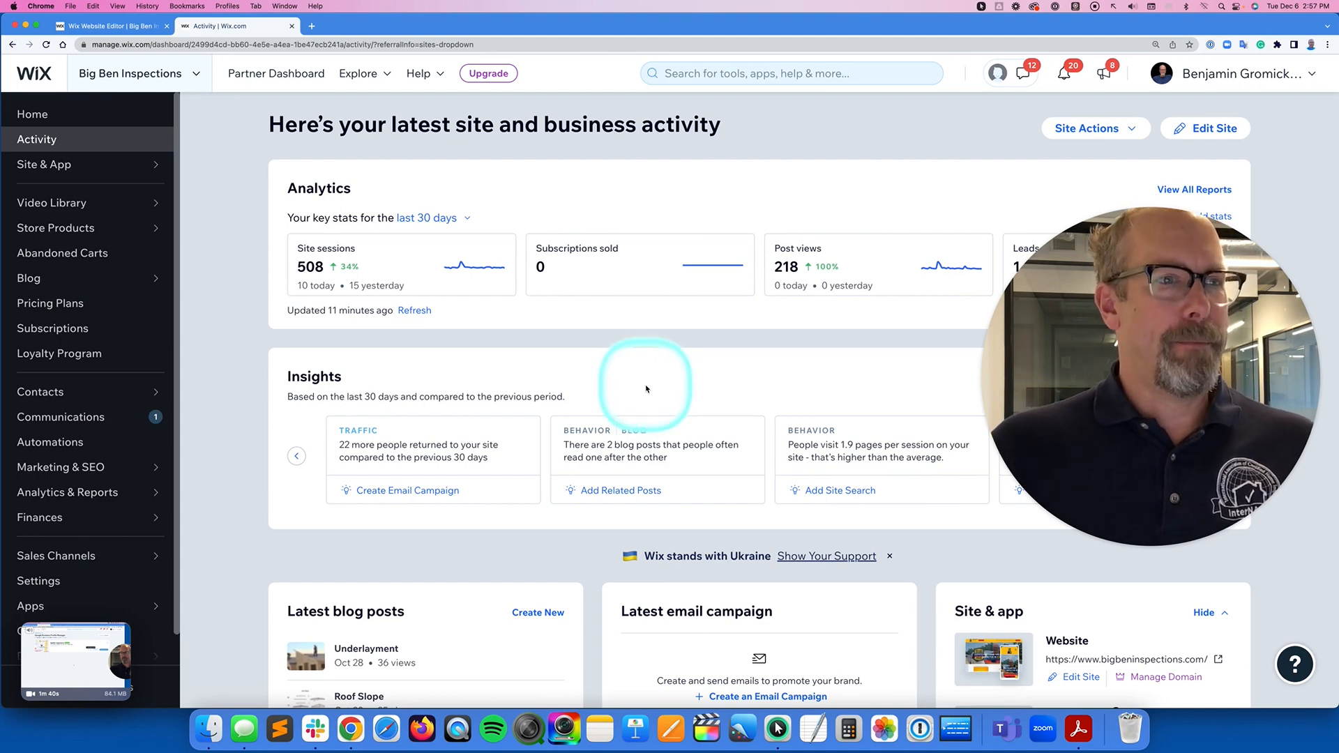
left_click(646, 389)
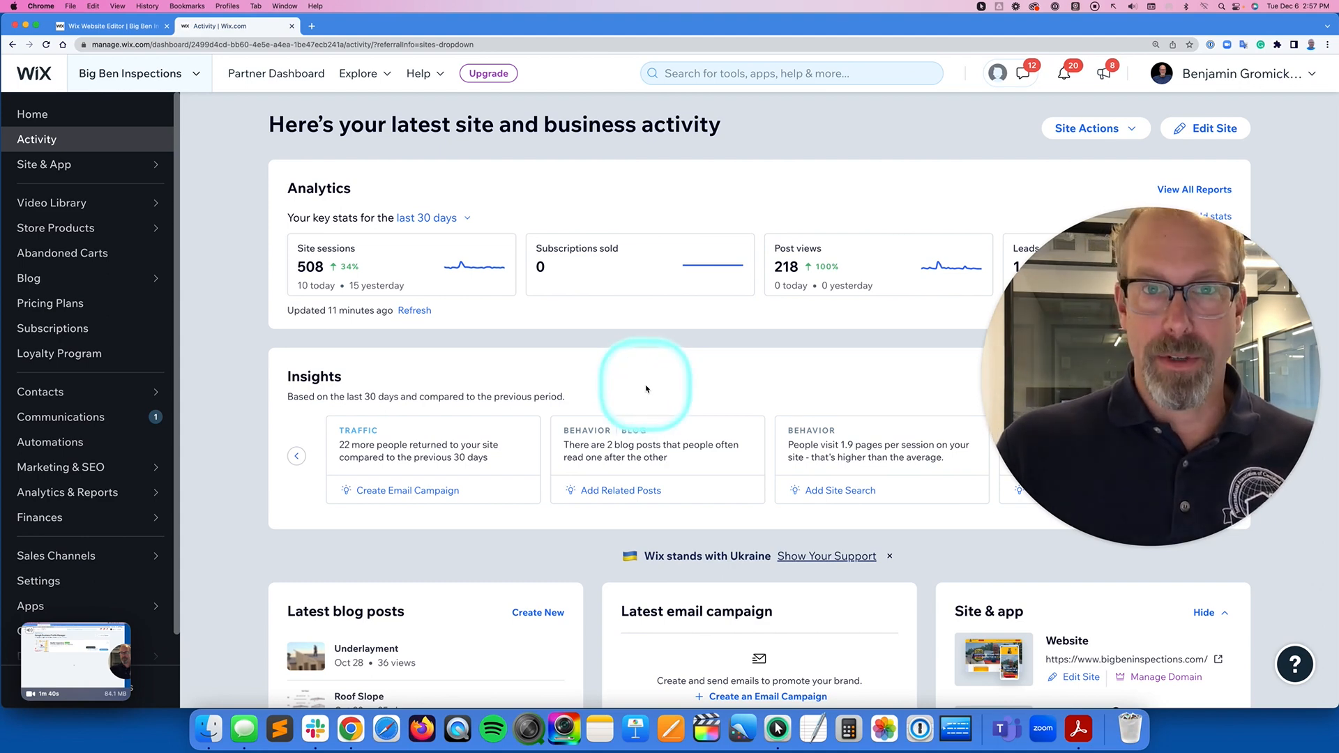
left_click(647, 390)
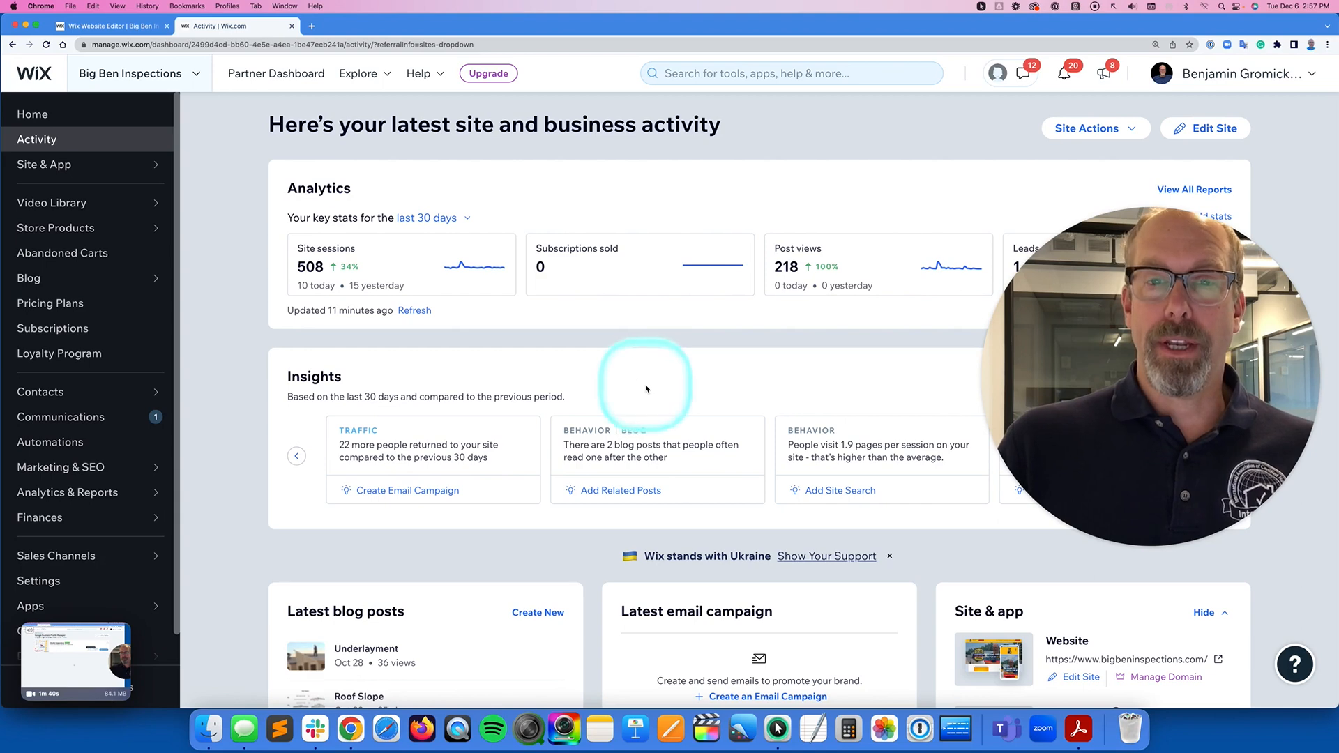
left_click(647, 389)
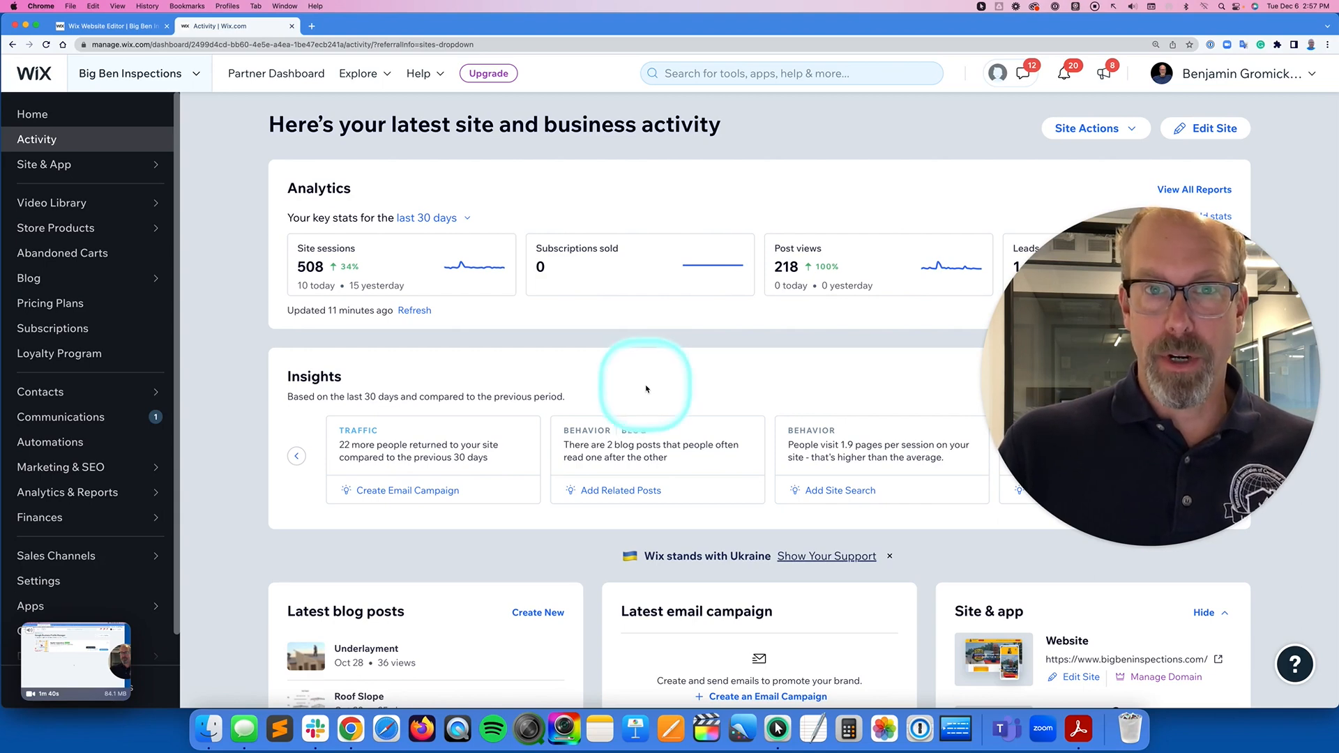
left_click(647, 390)
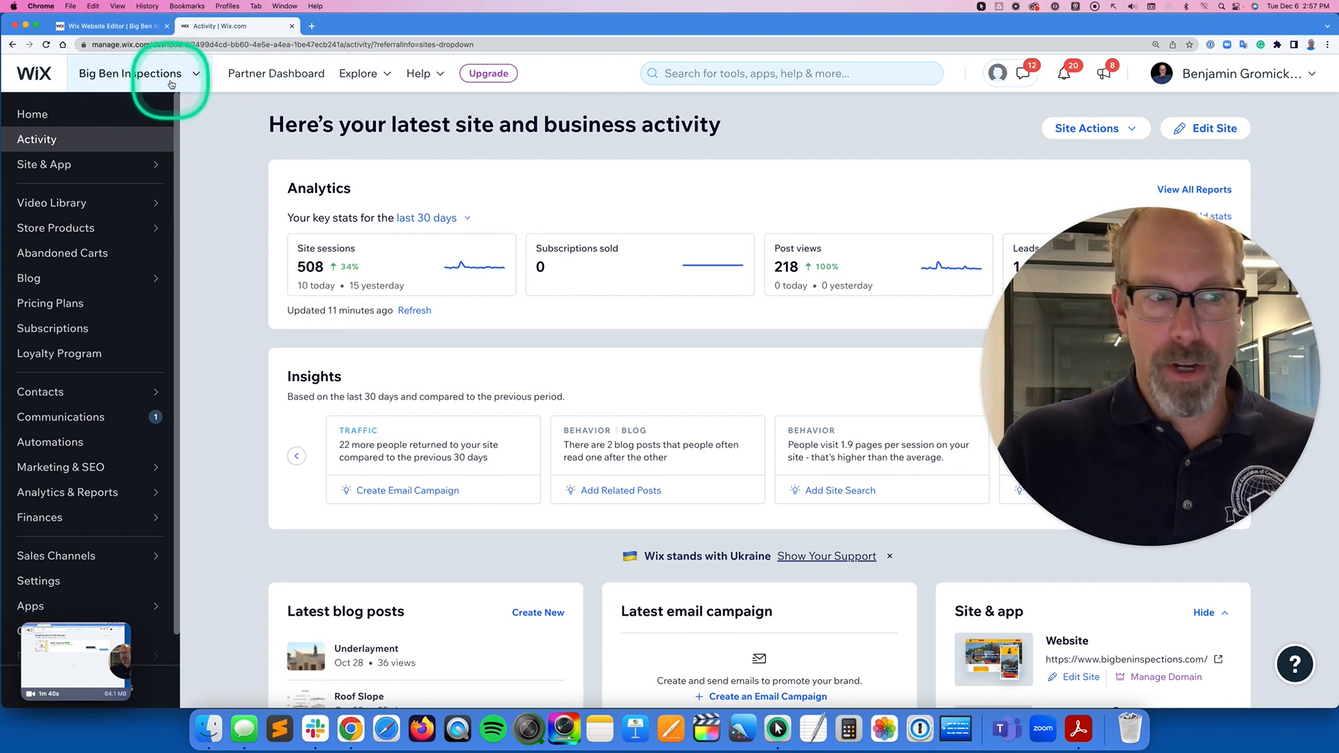
Open the site's Google Business Profile manager and view the Big Ben Inspections profile on Google Search
mouse_move(87, 427)
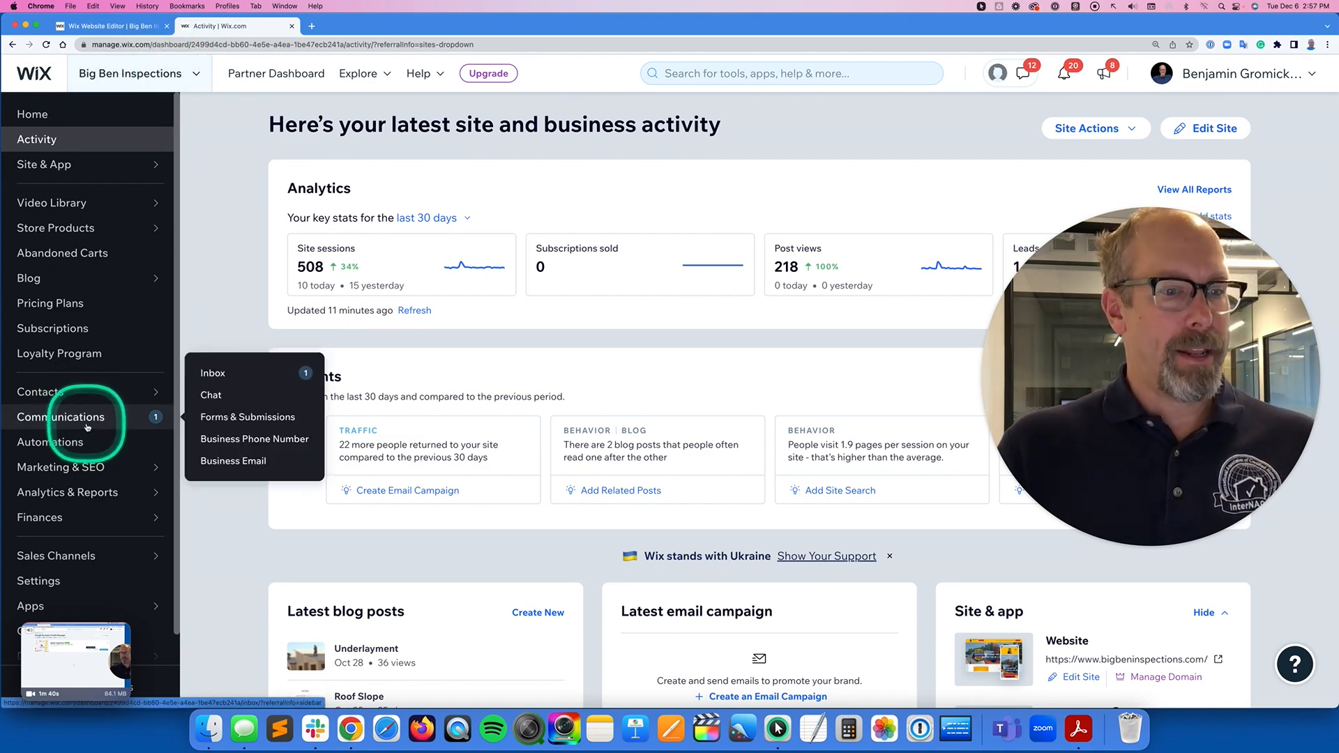
mouse_move(65, 467)
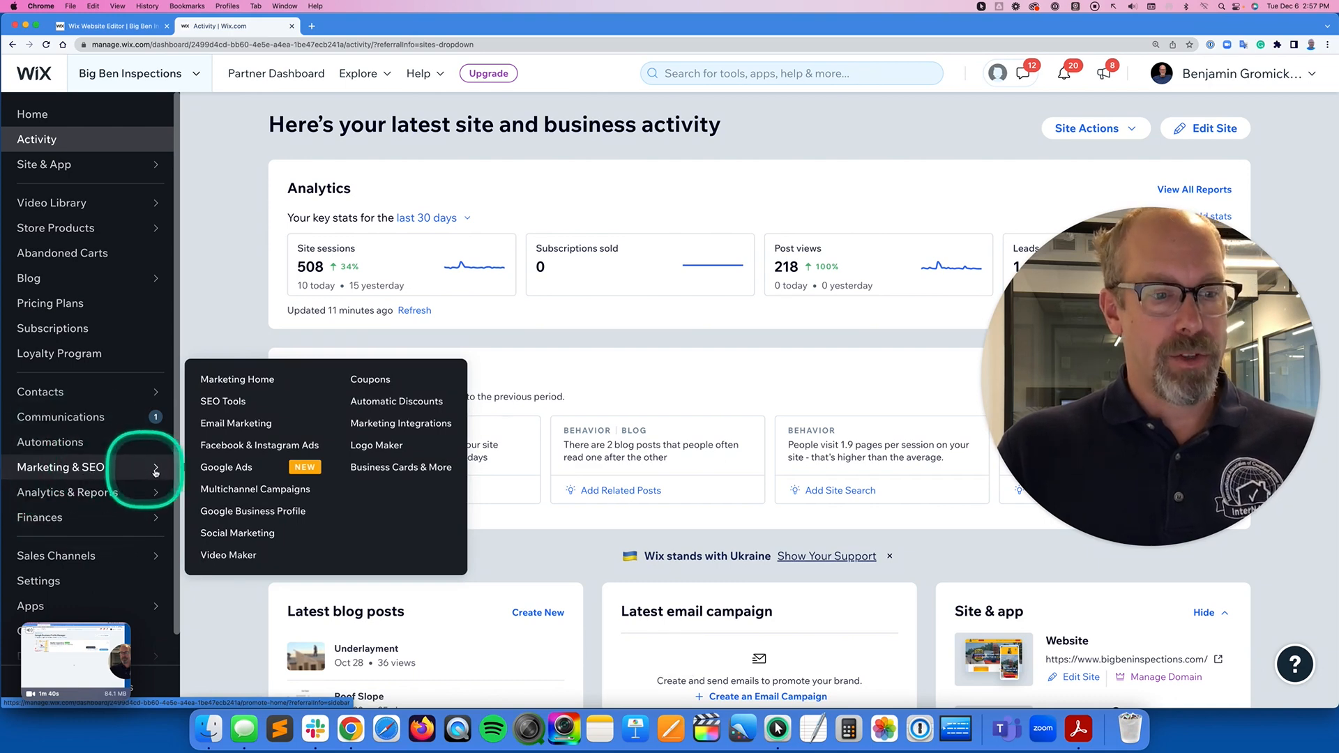
key("alt")
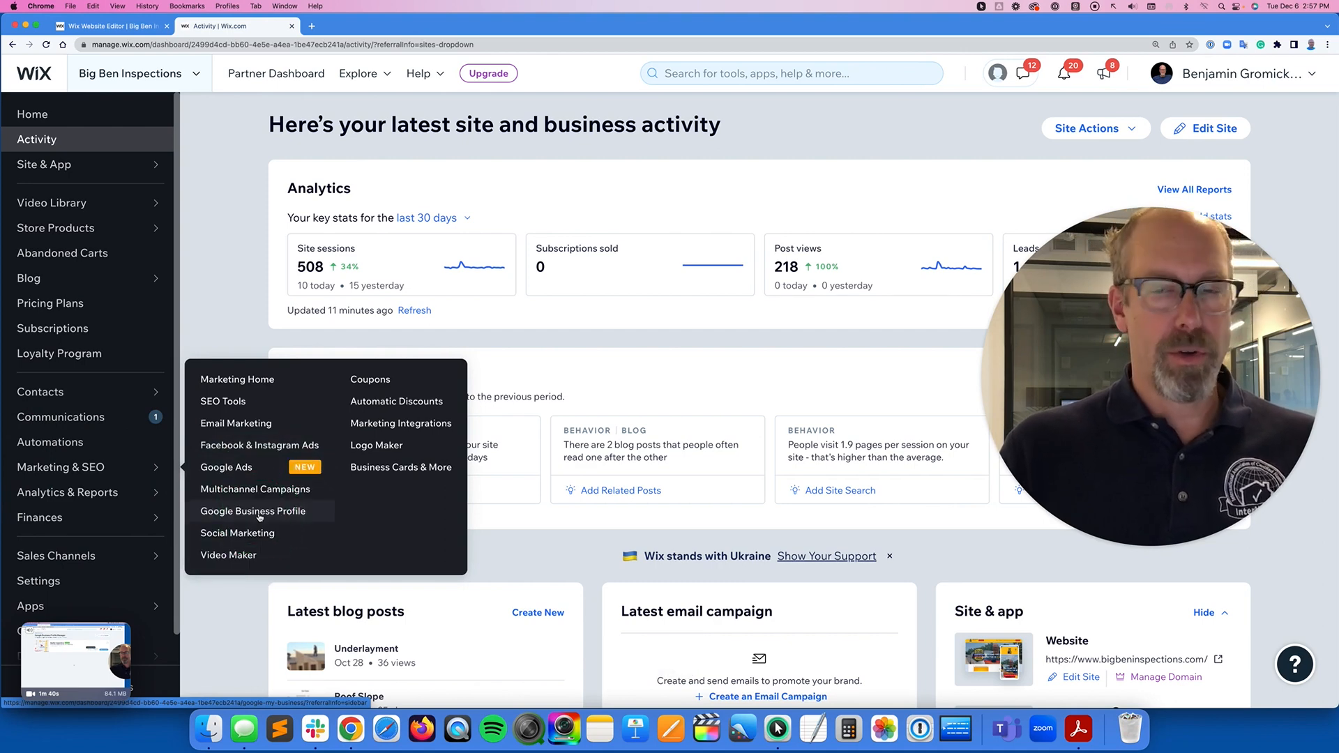
left_click(260, 514)
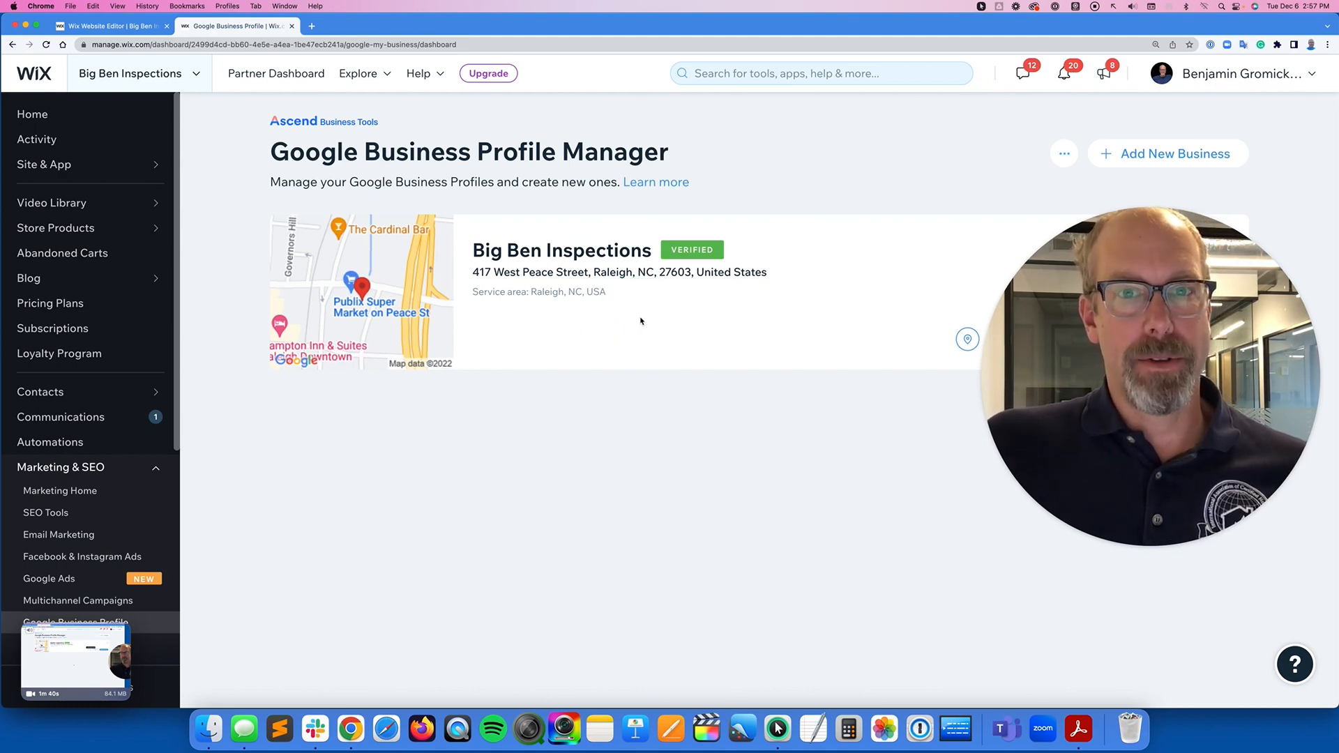
left_click(641, 321)
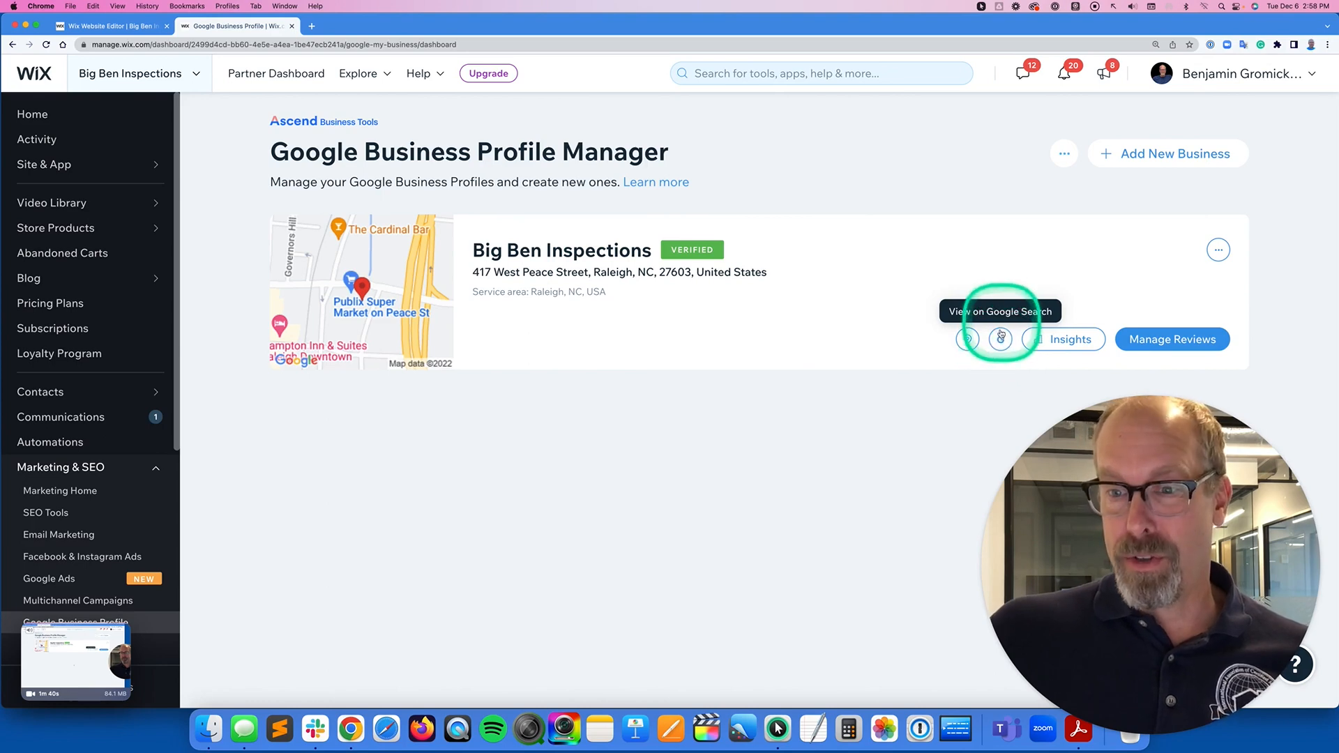
left_click(1001, 339)
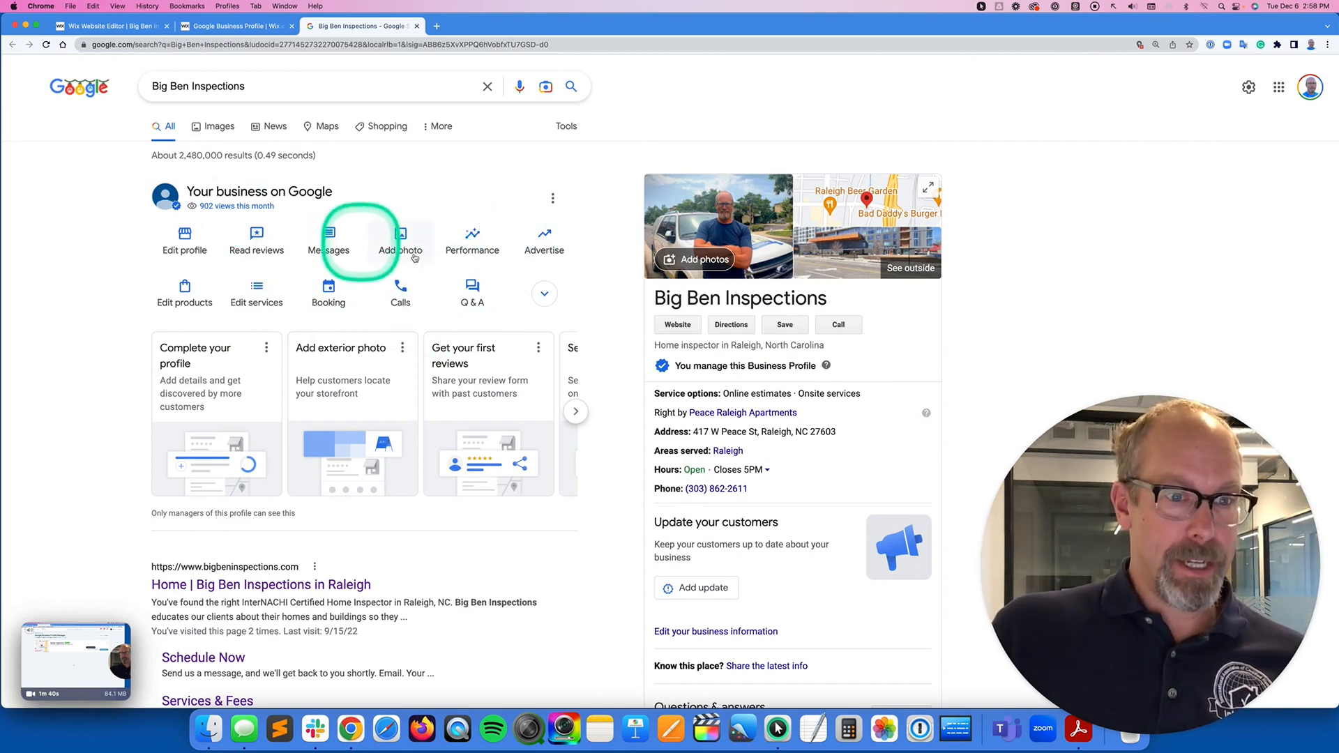
left_click(414, 259)
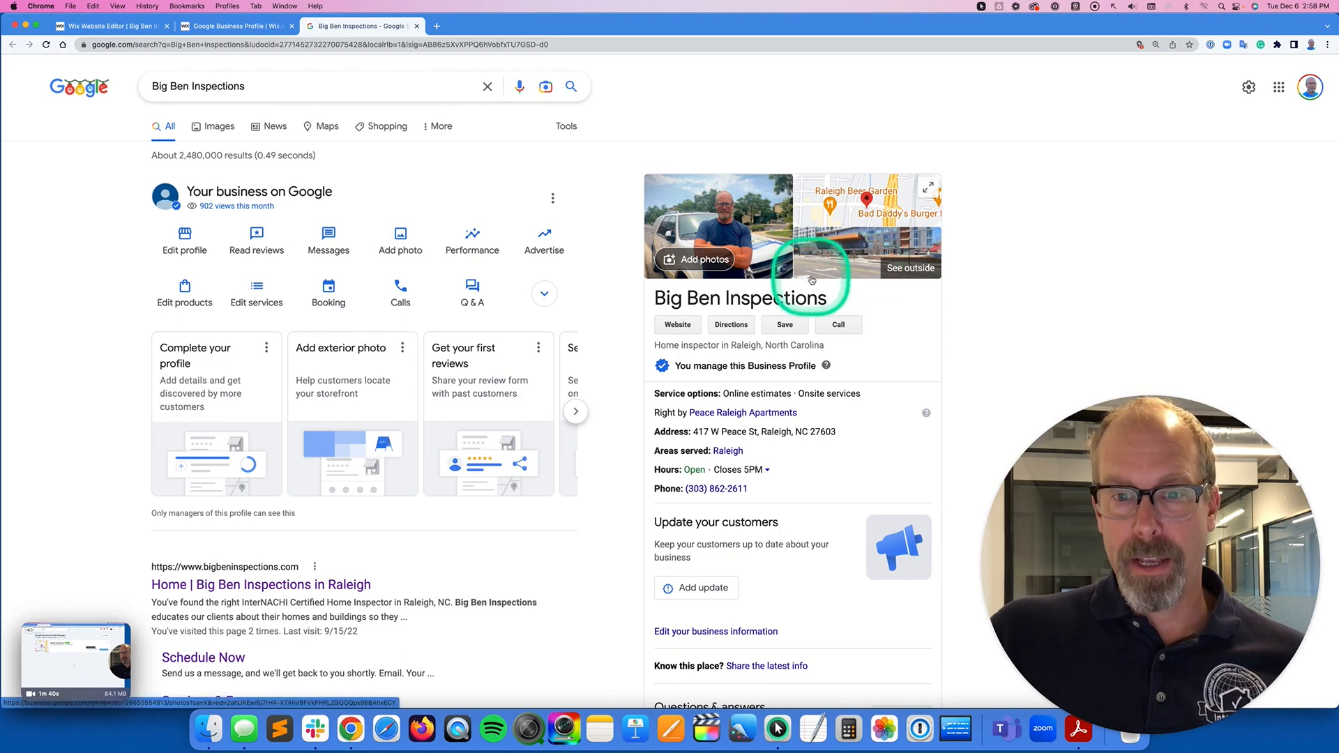
Request reviews from the Reviews section of the Big Ben Inspections profile and copy the review link
scroll(812, 279, "down", 3)
scroll(811, 278, "down", 5)
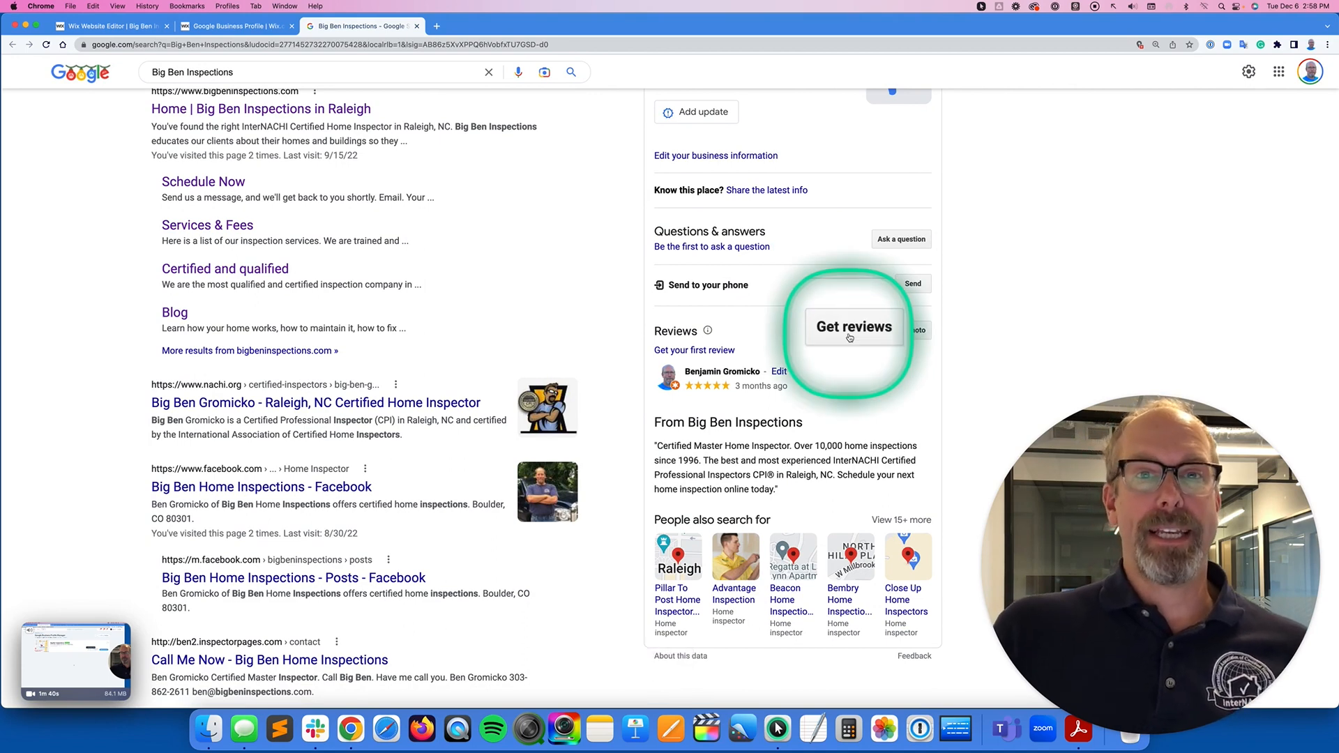
left_click(850, 337)
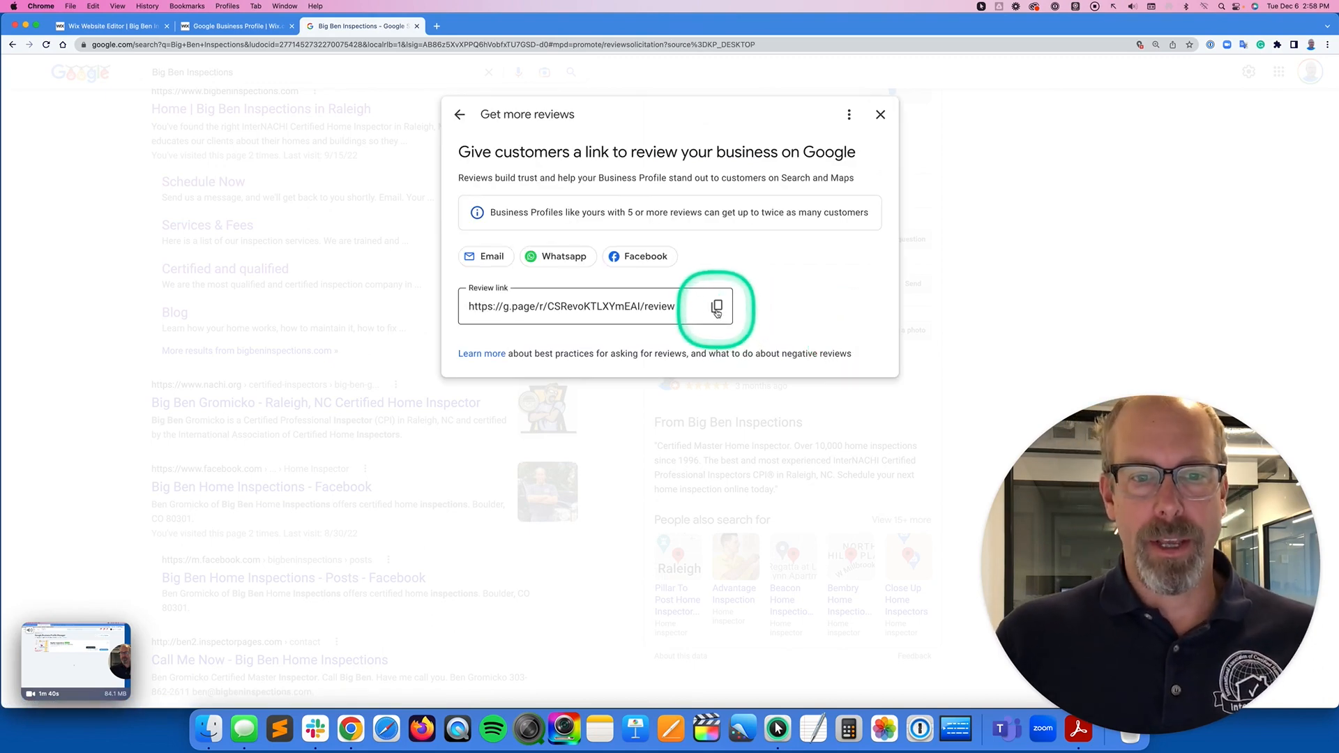
key("alt")
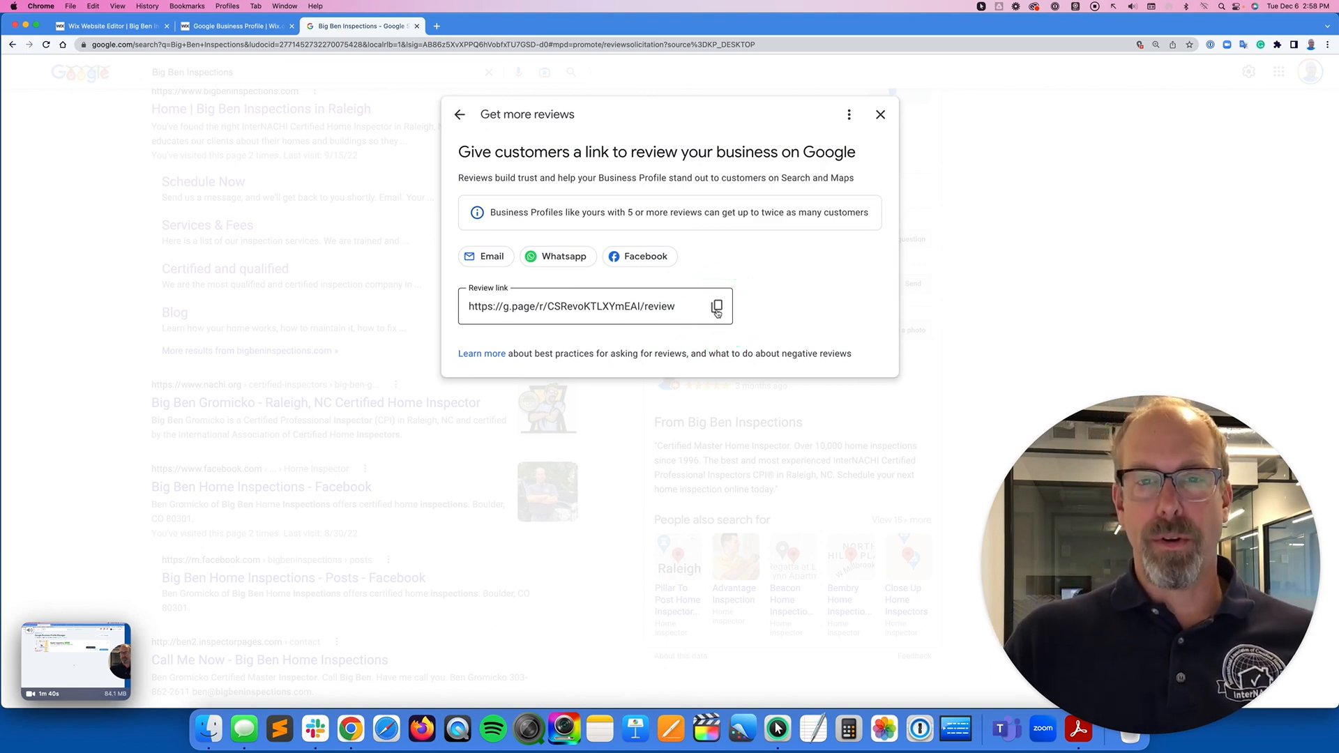
left_click(717, 307)
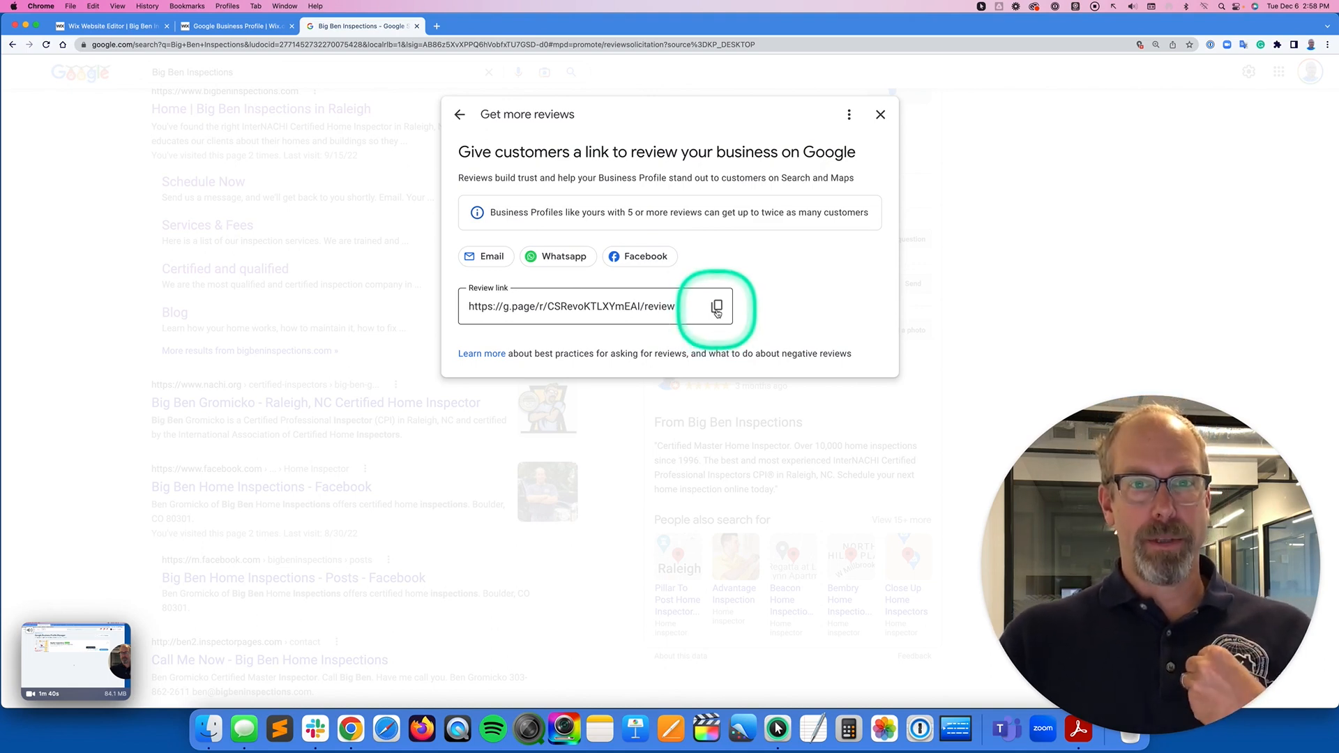
left_click(717, 307)
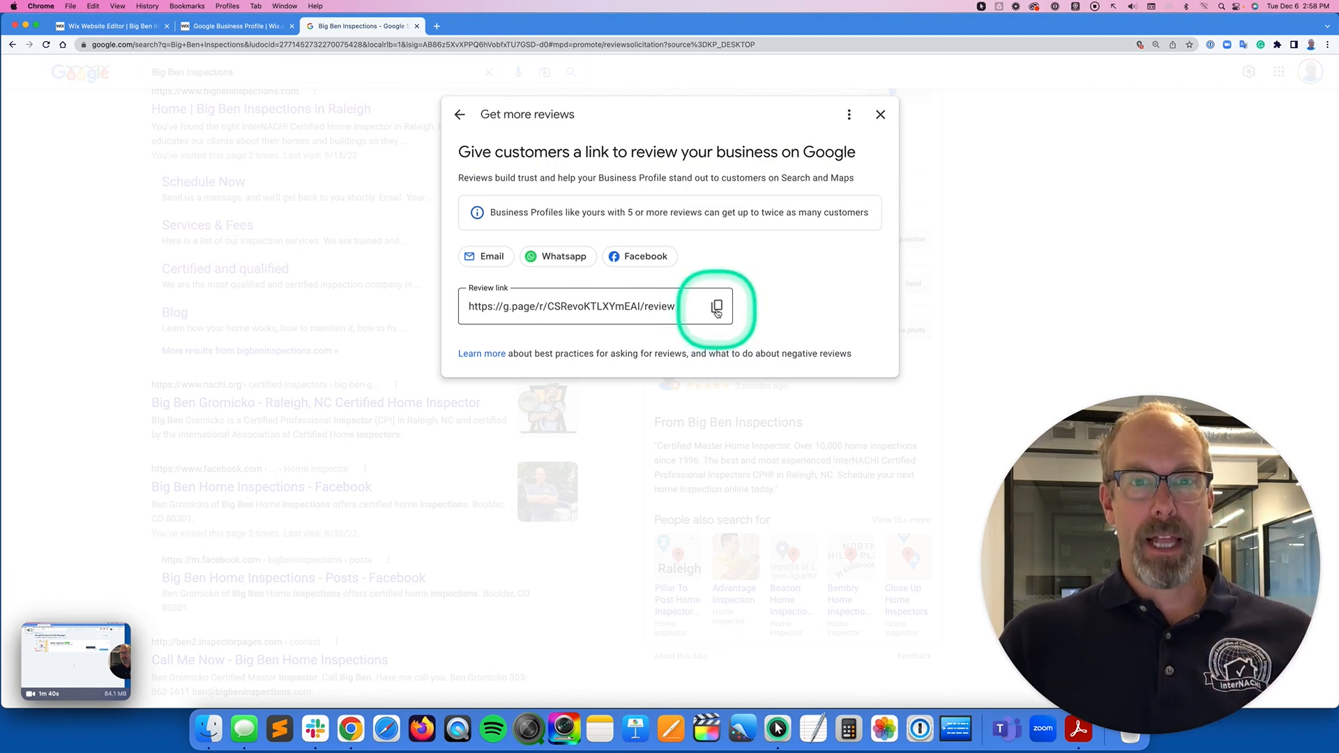
left_click(717, 307)
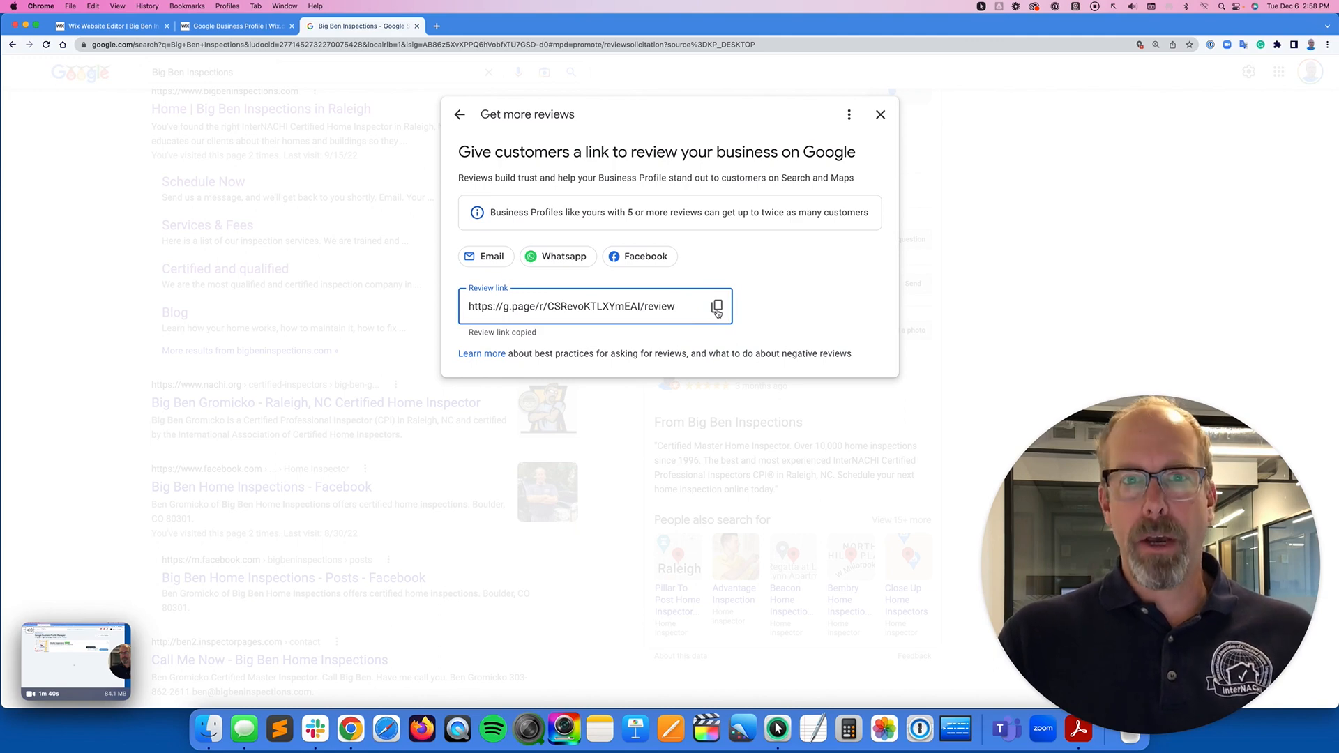
left_click(717, 308)
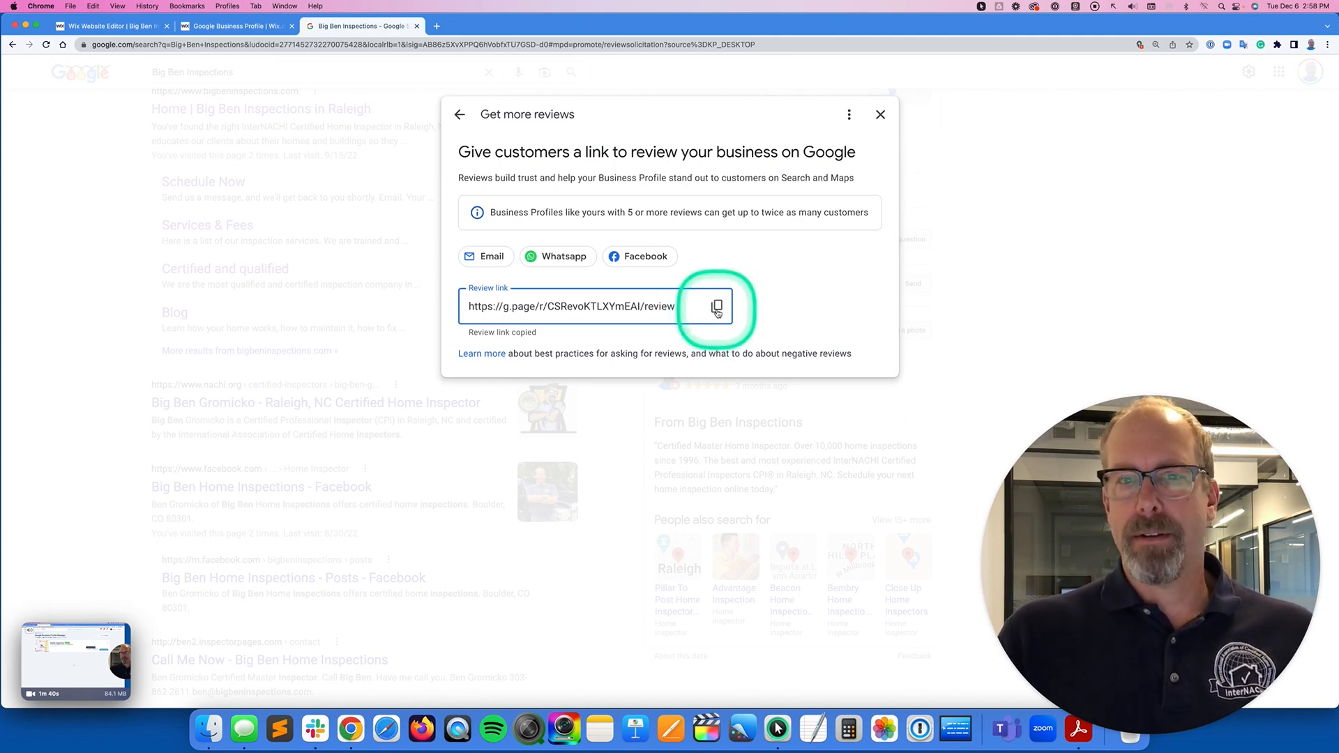
left_click(718, 309)
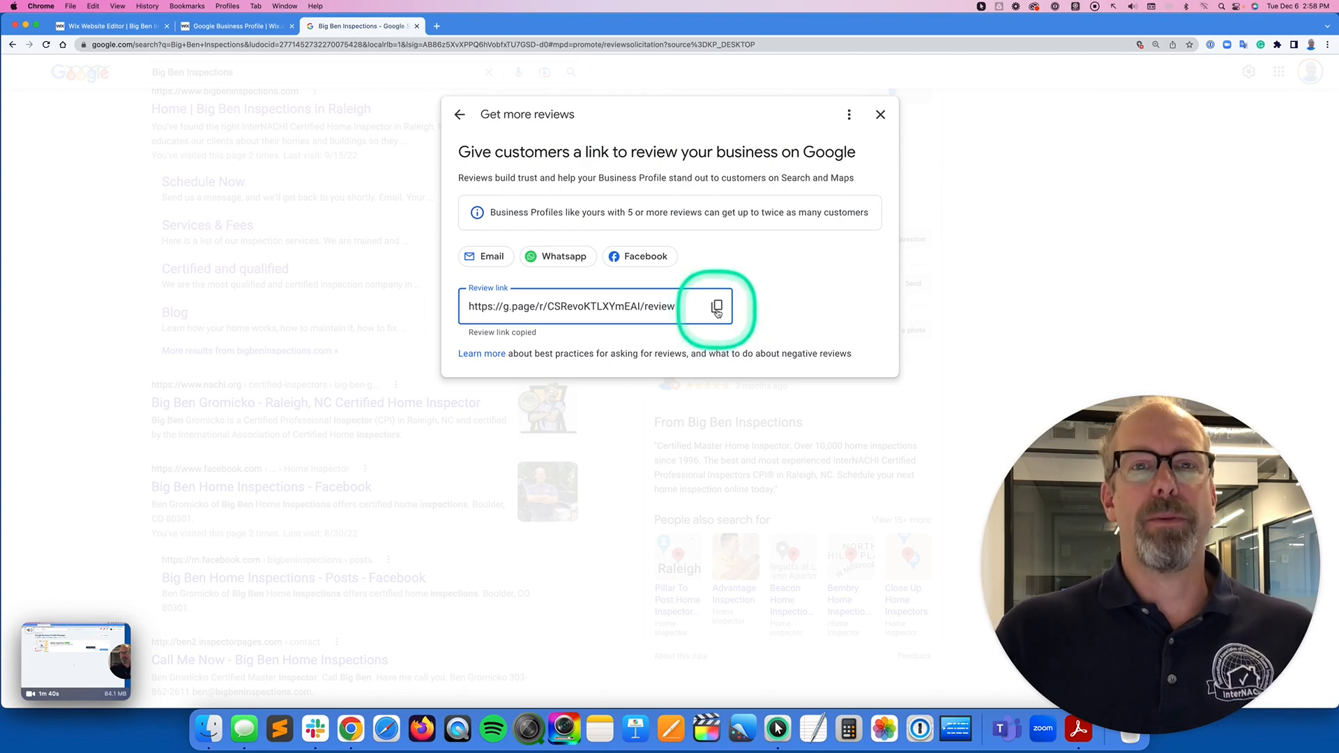
left_click(717, 309)
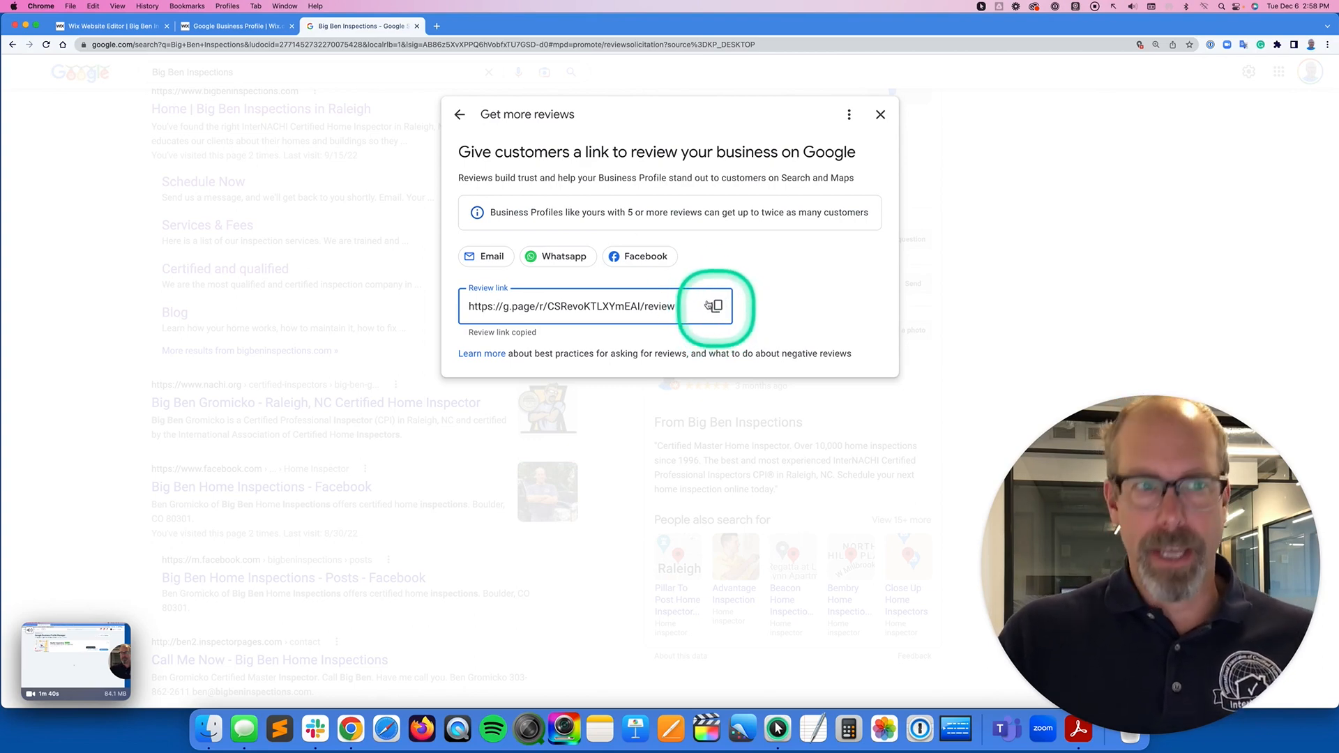
Return to the Wix dashboard home and open the Big Ben Inspections site in the website editor
left_click(227, 29)
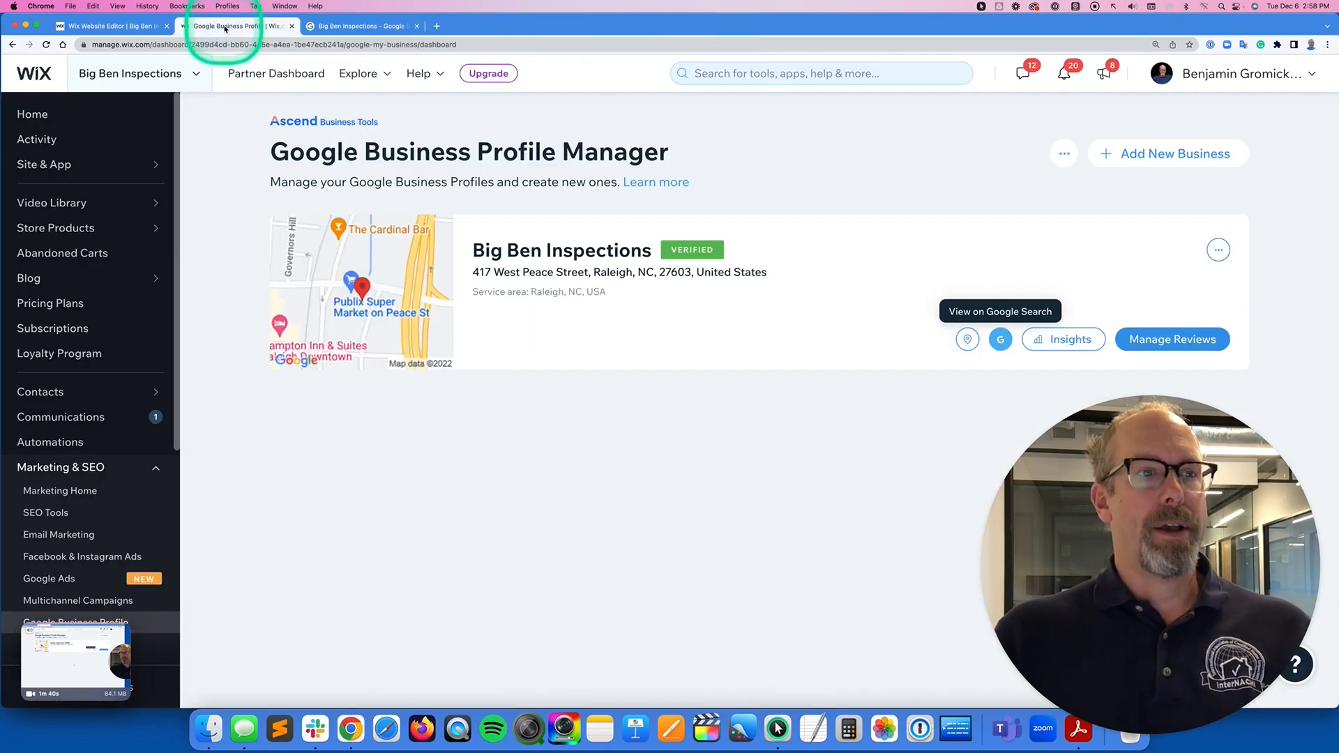
left_click(50, 119)
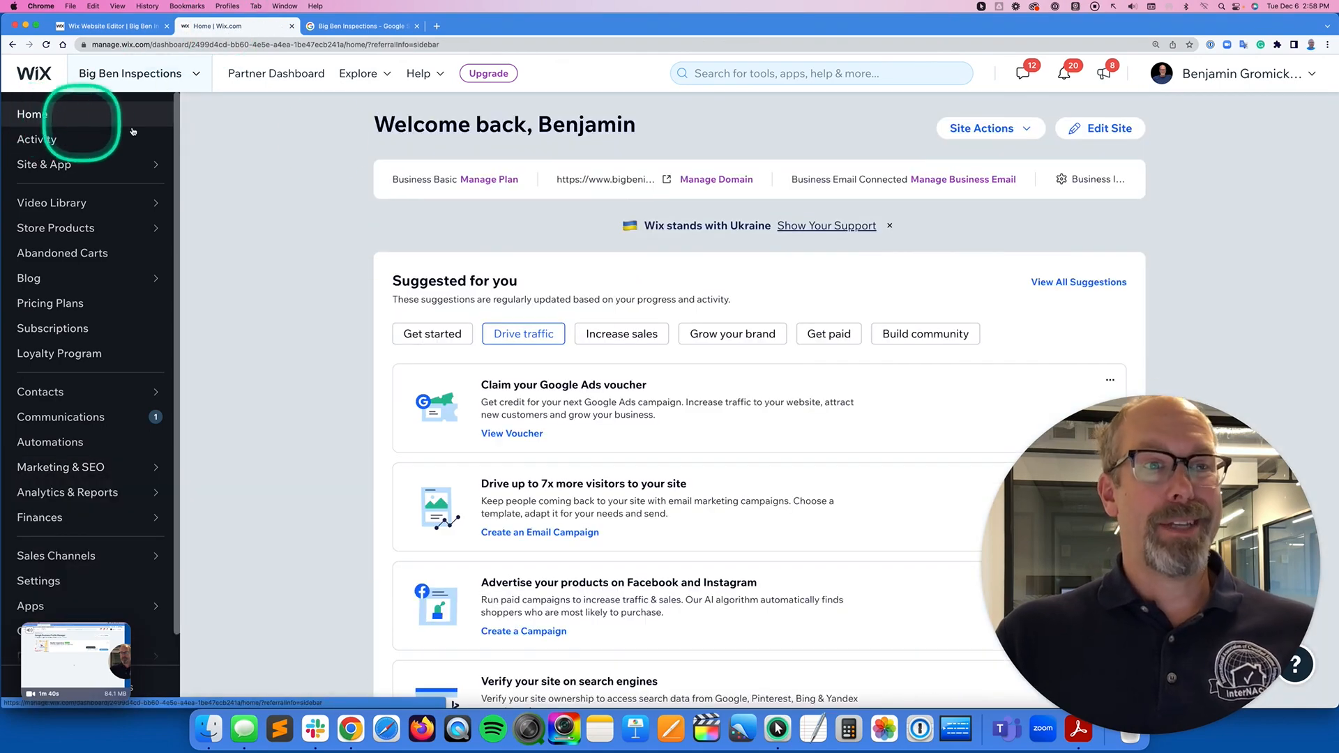
left_click(1105, 132)
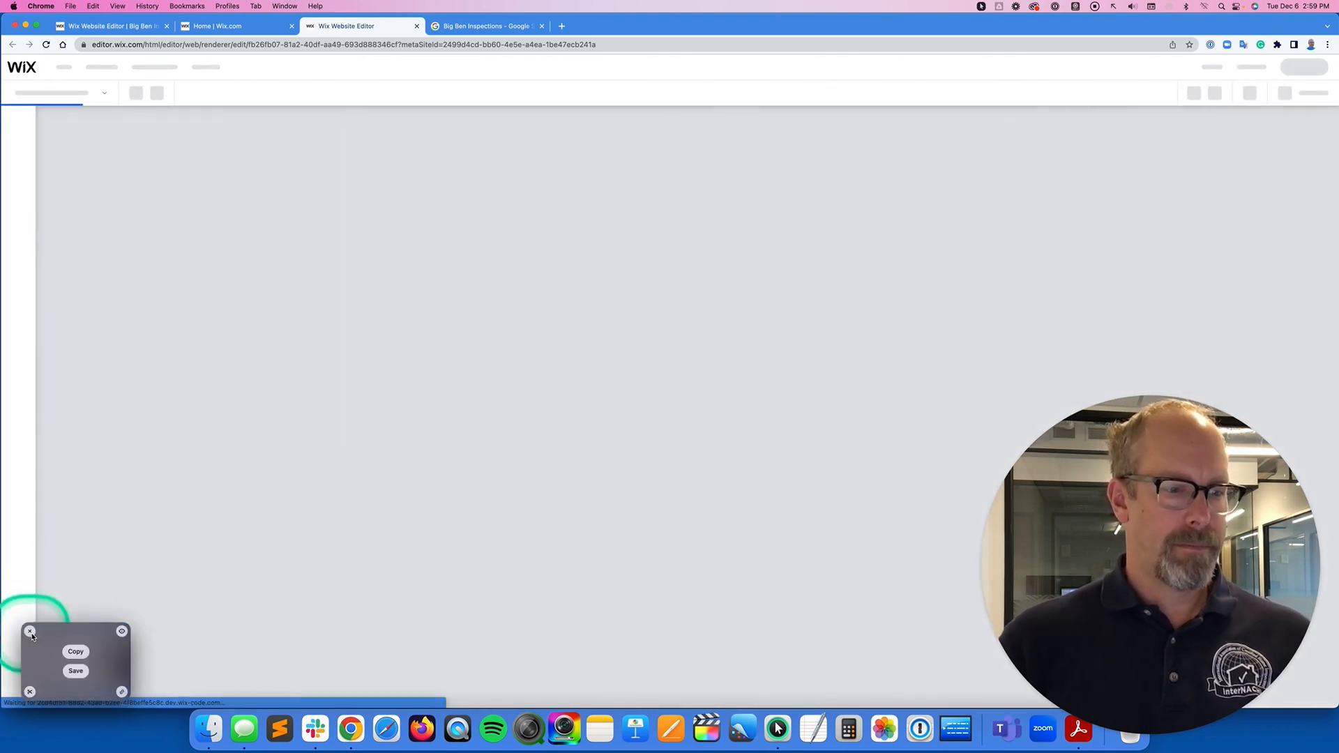
left_click(30, 632)
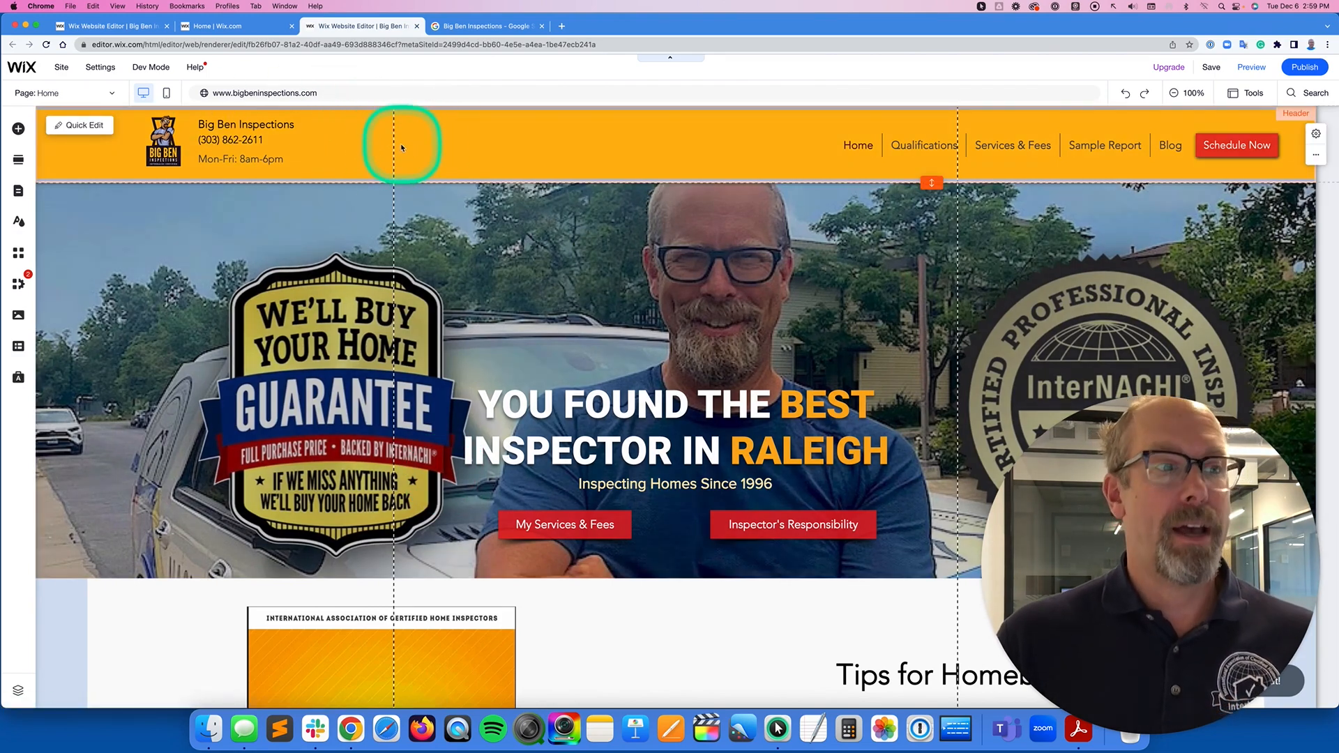
Add a dark themed button to the home page and place it in the header beside the business contact details
left_click(18, 130)
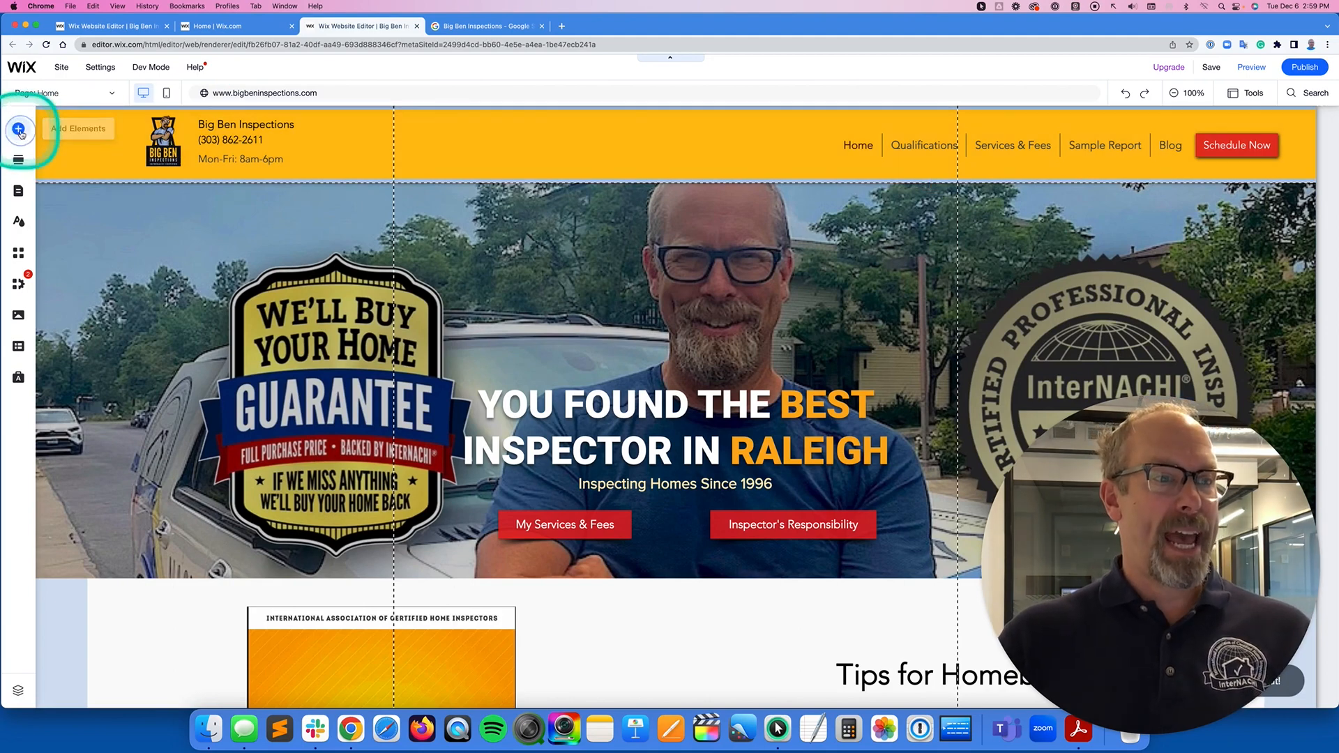
left_click(61, 195)
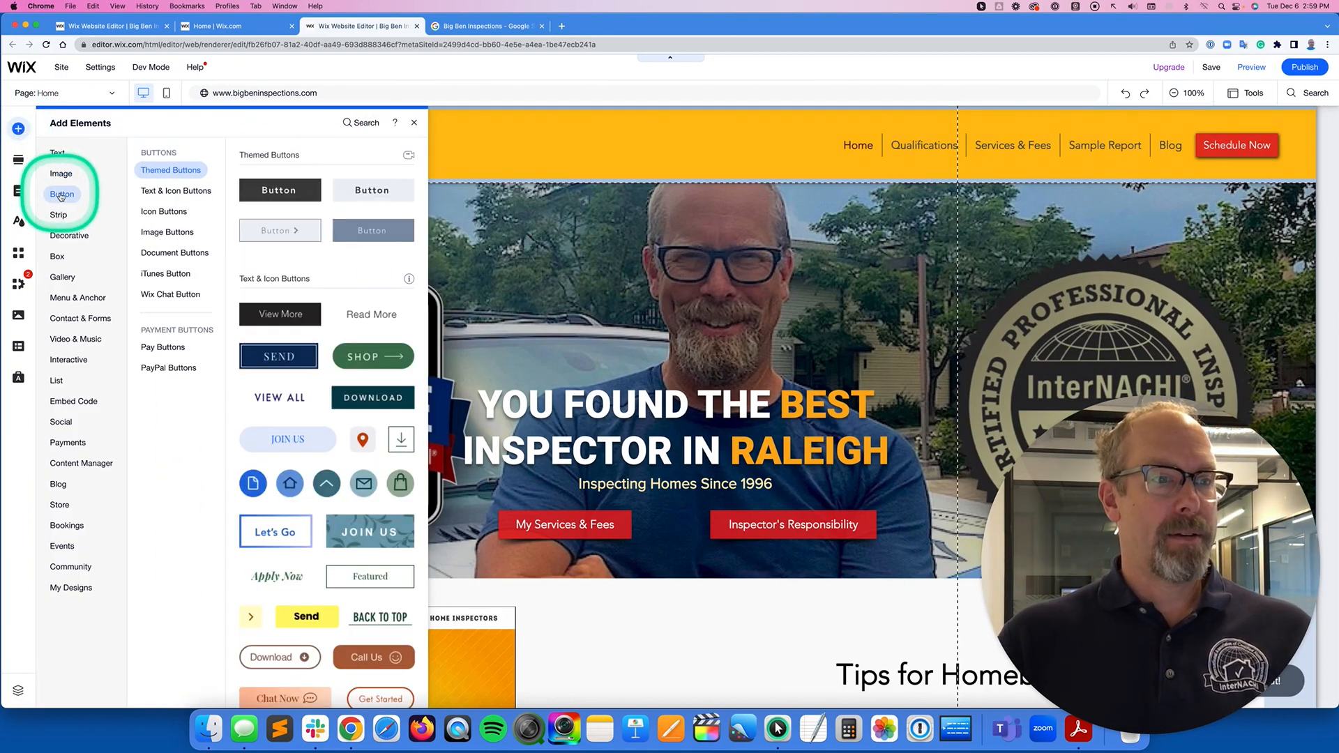
left_click(277, 196)
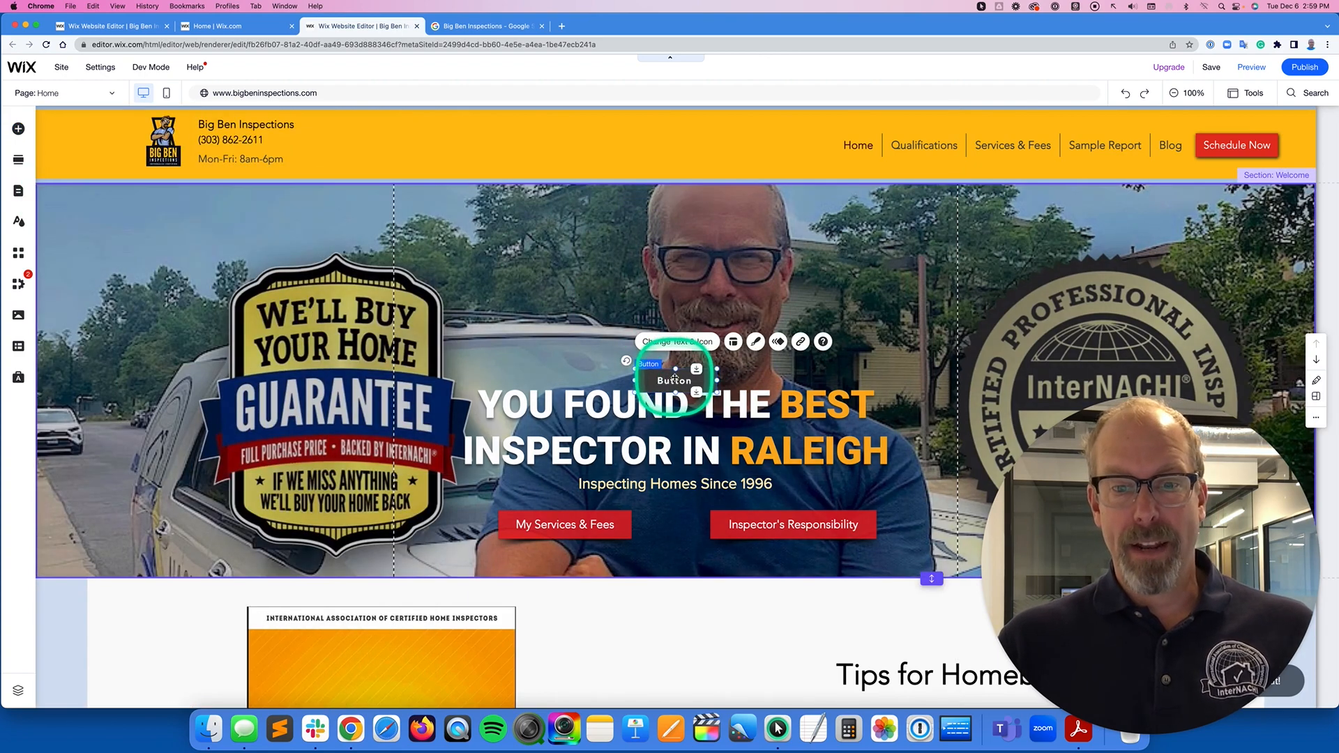
left_click_drag(673, 380, 358, 145)
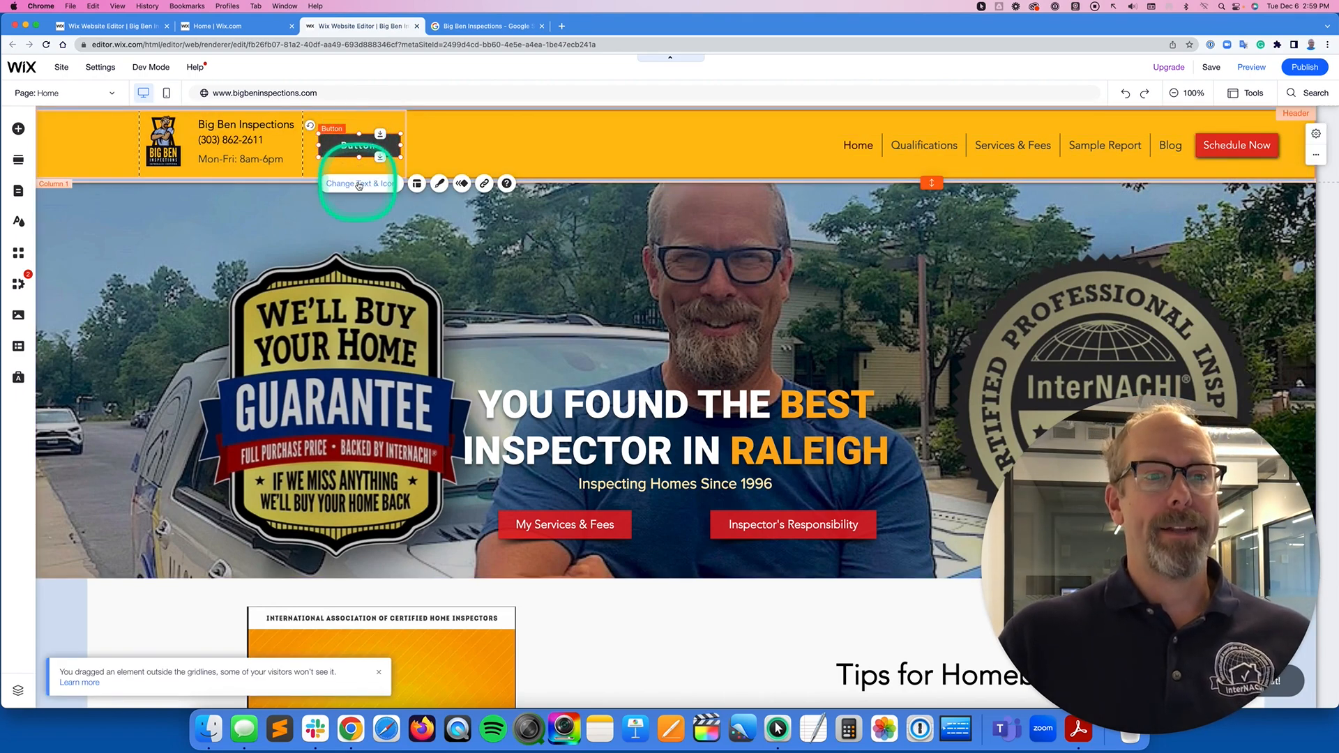
Change the new header button's text to "Leave a Review"
left_click(359, 185)
left_click(199, 240)
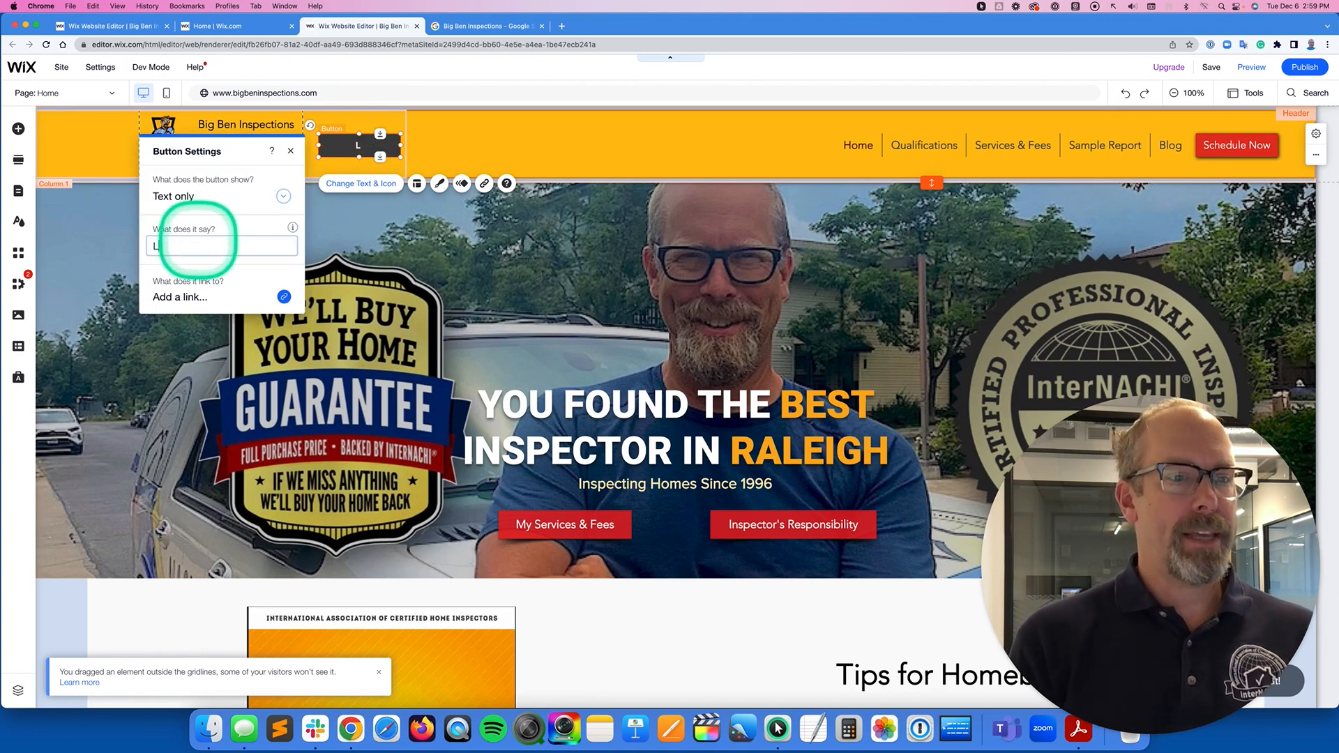
type("Leave a Rev")
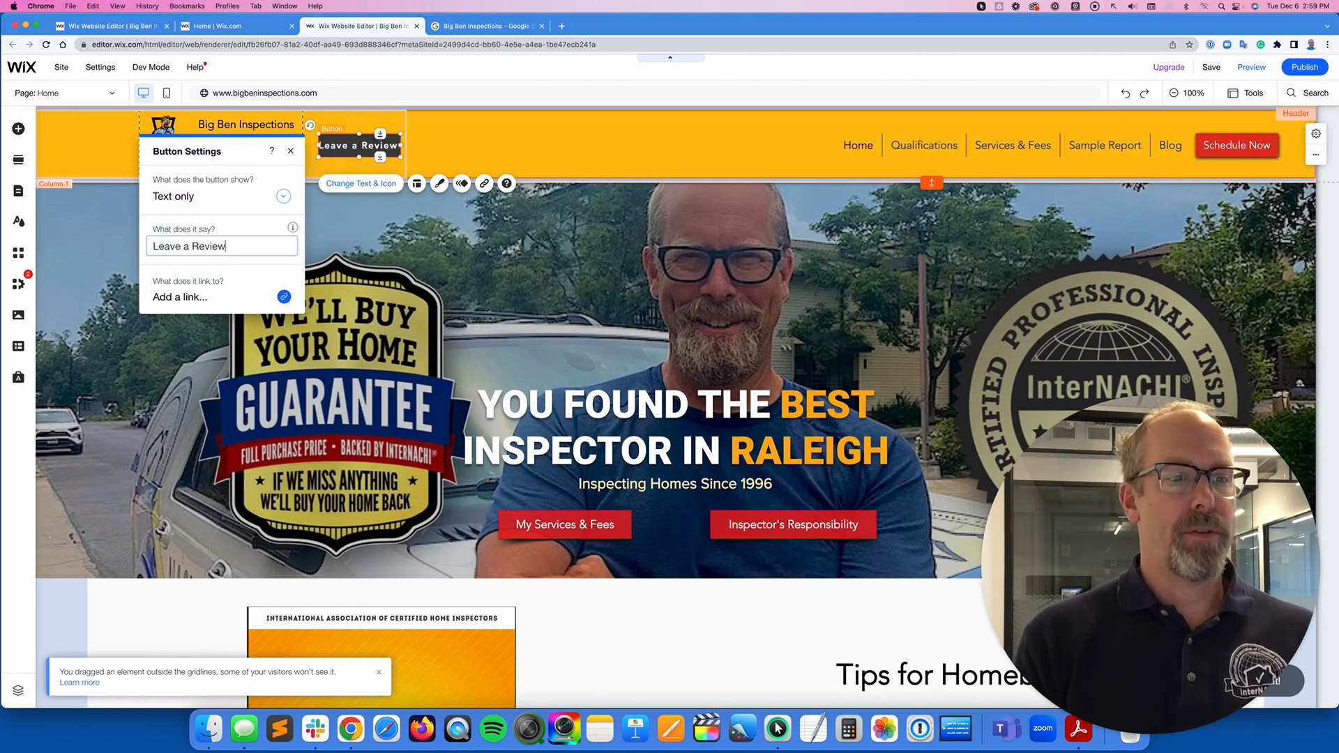
type("iew")
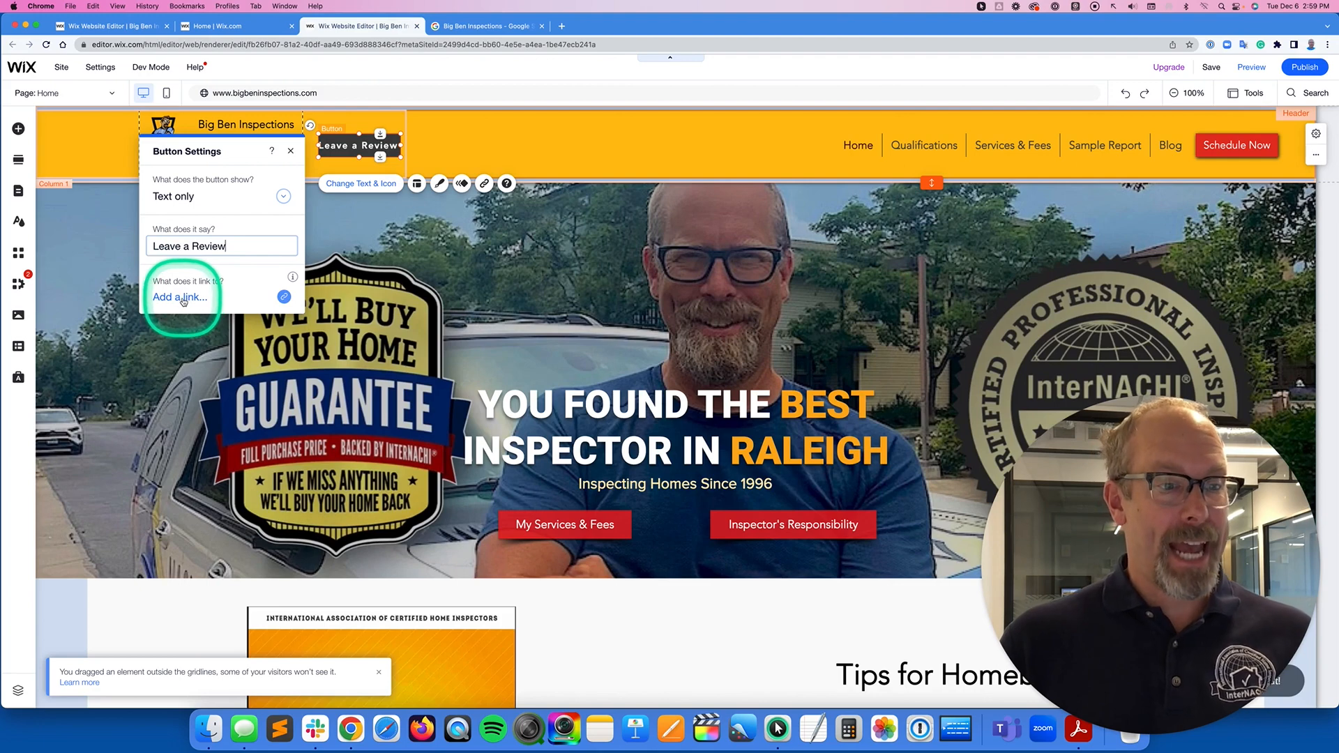
Link the Leave a Review button to the copied Google review web address, opening in a new window
left_click(183, 300)
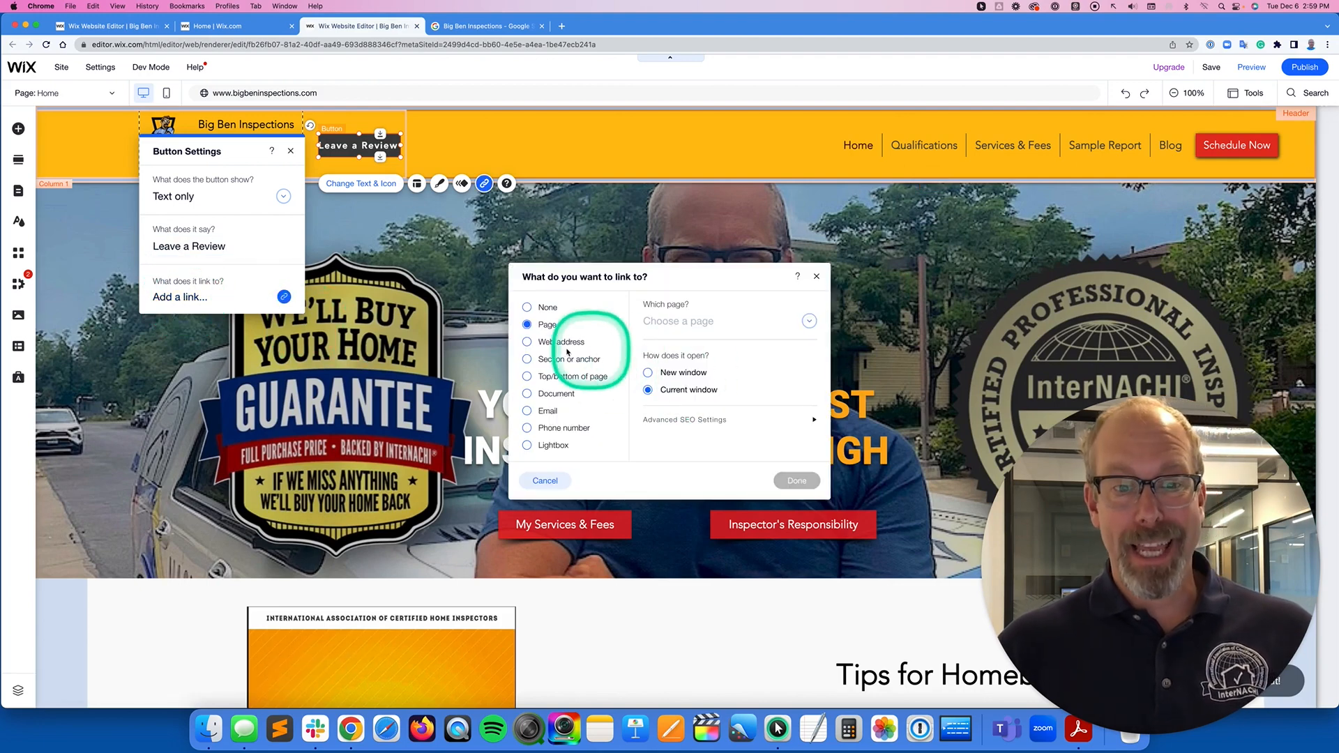
left_click(558, 342)
left_click(665, 322)
key("super+v")
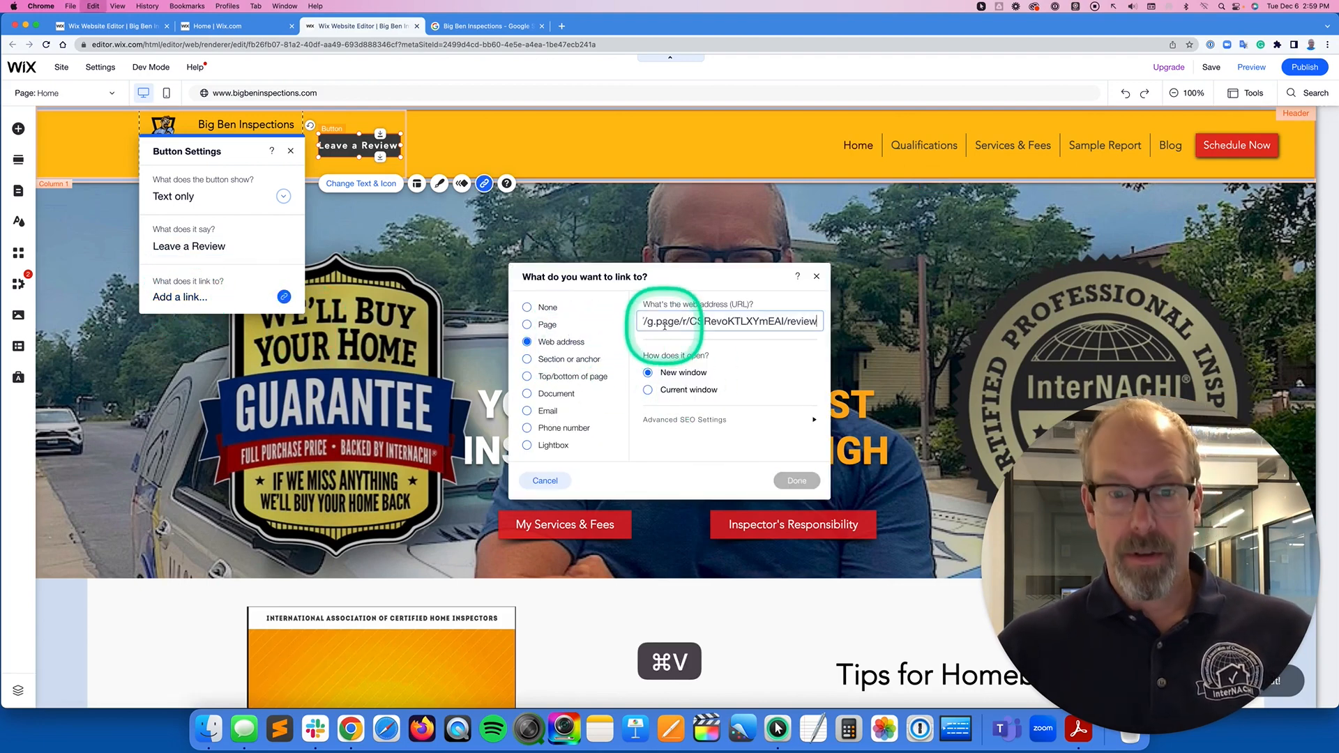
left_click(797, 481)
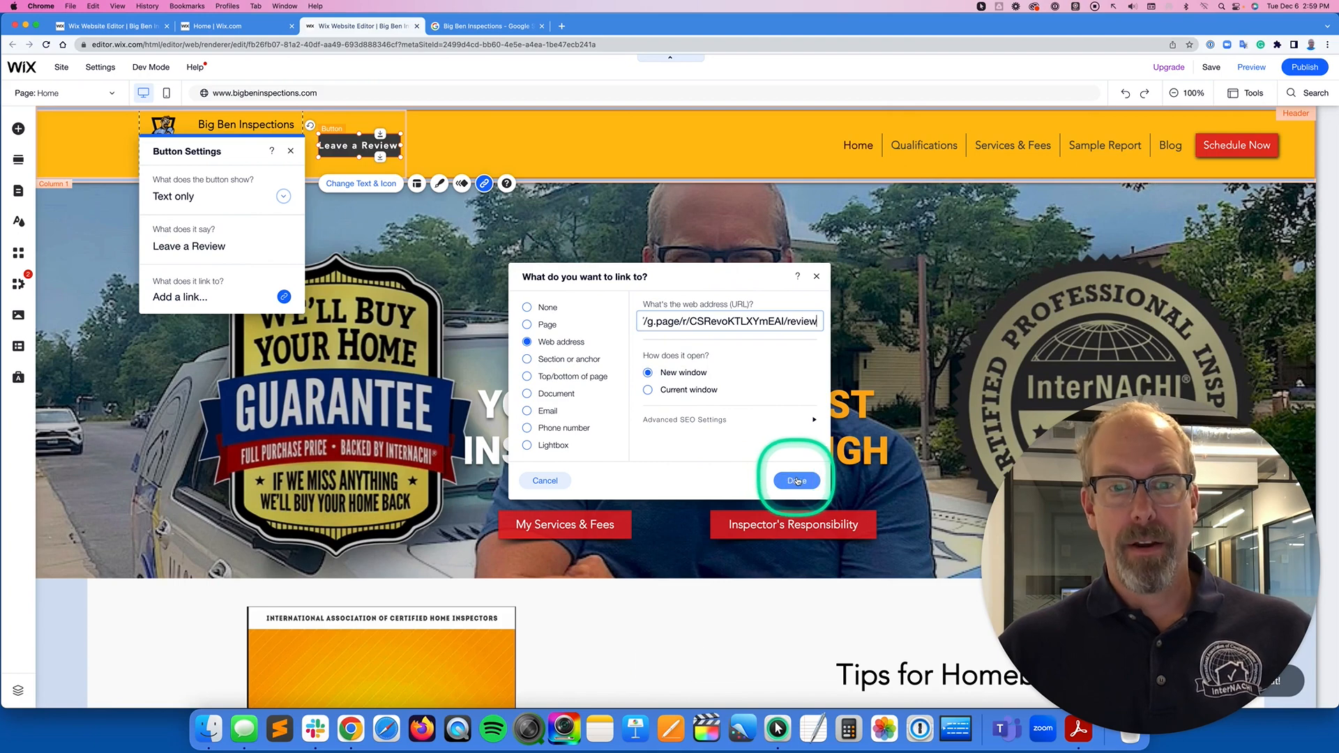
left_click(793, 485)
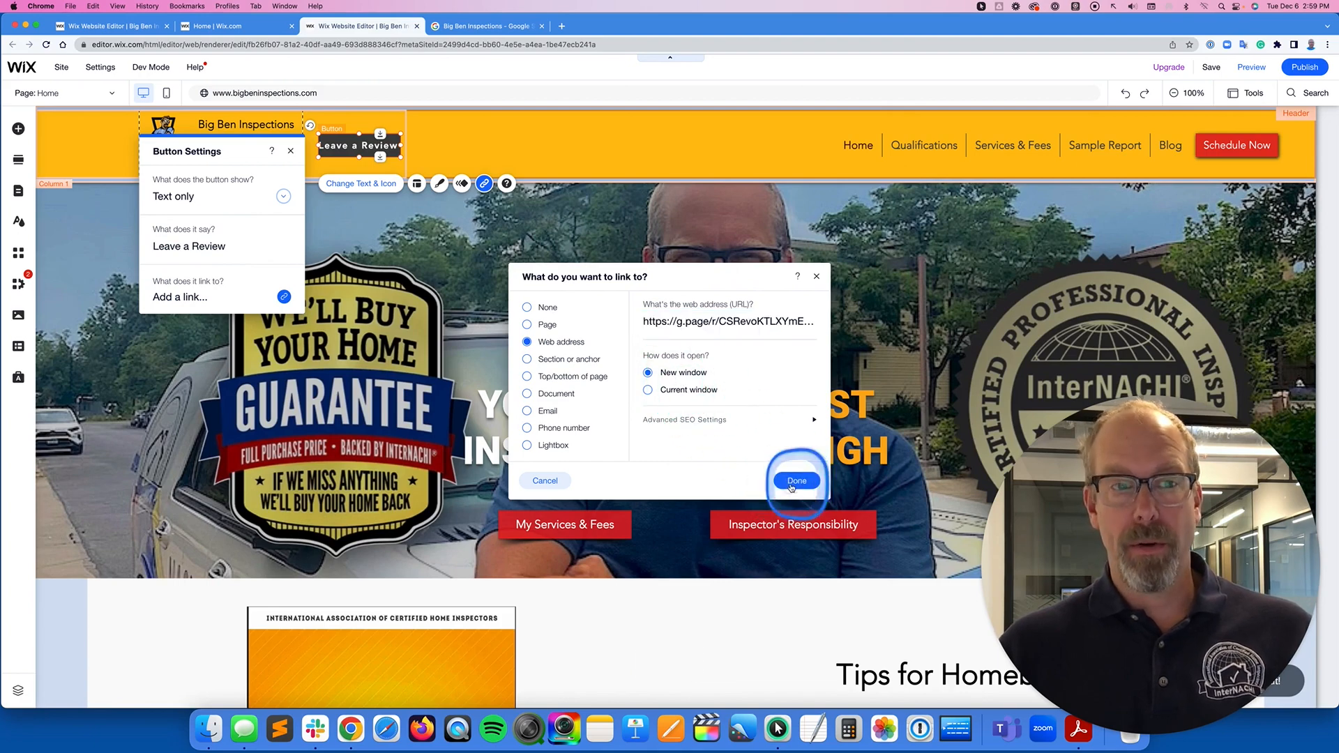
Widen the Leave a Review button to fit its text and move it closer to the business contact details in the header
left_click(404, 146)
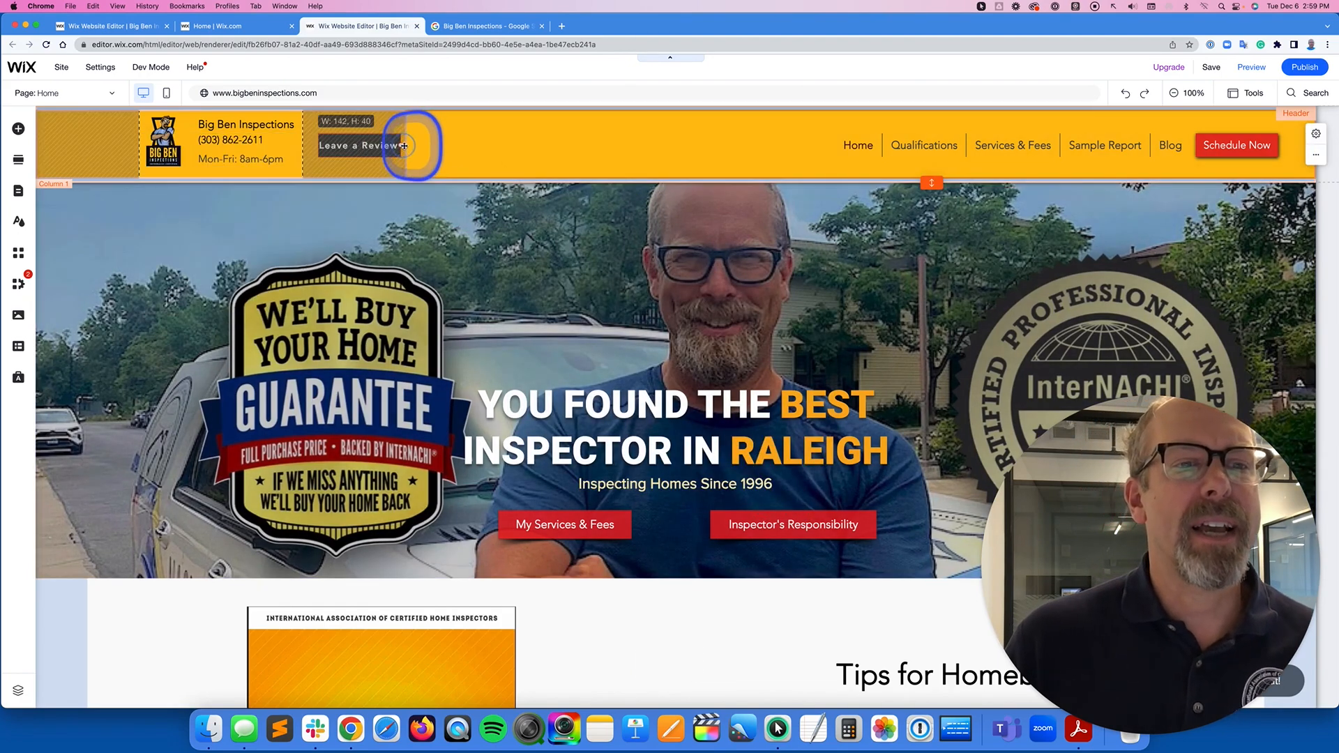
double_click(393, 146)
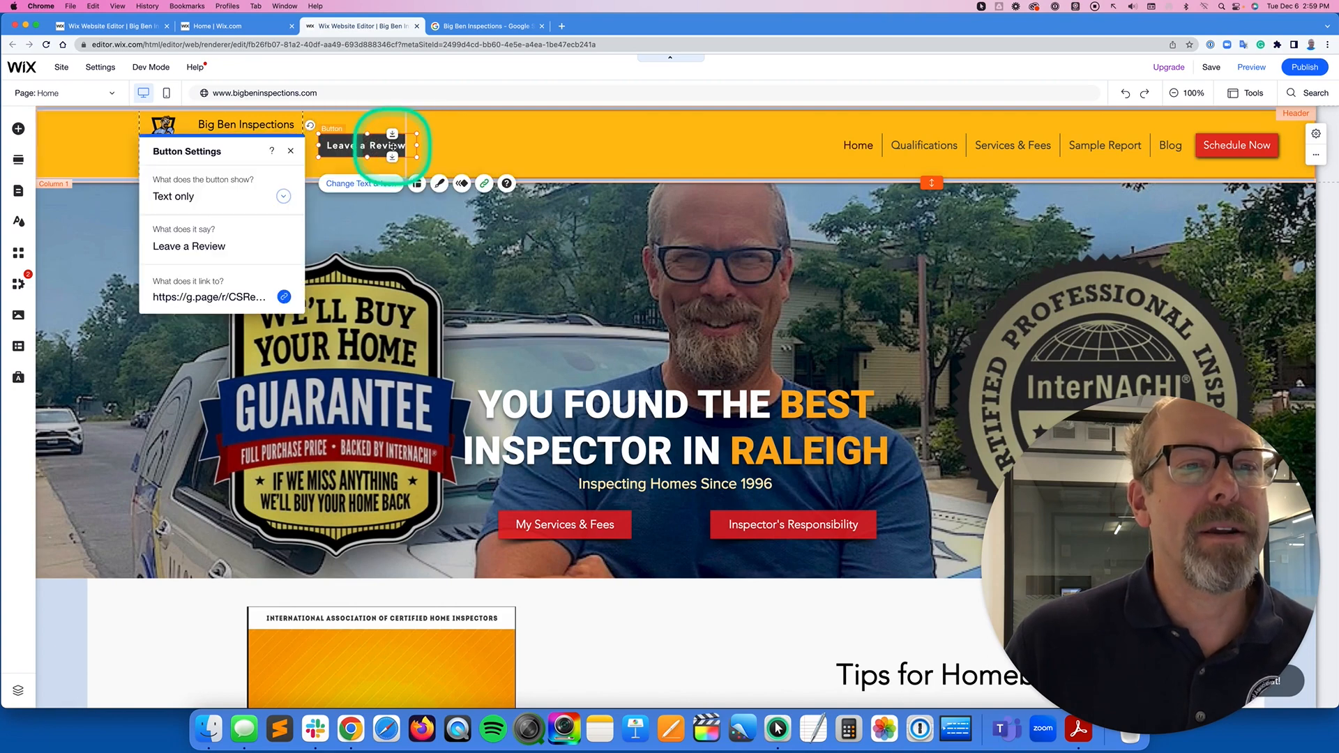
left_click(449, 144)
left_click_drag(383, 144, 361, 145)
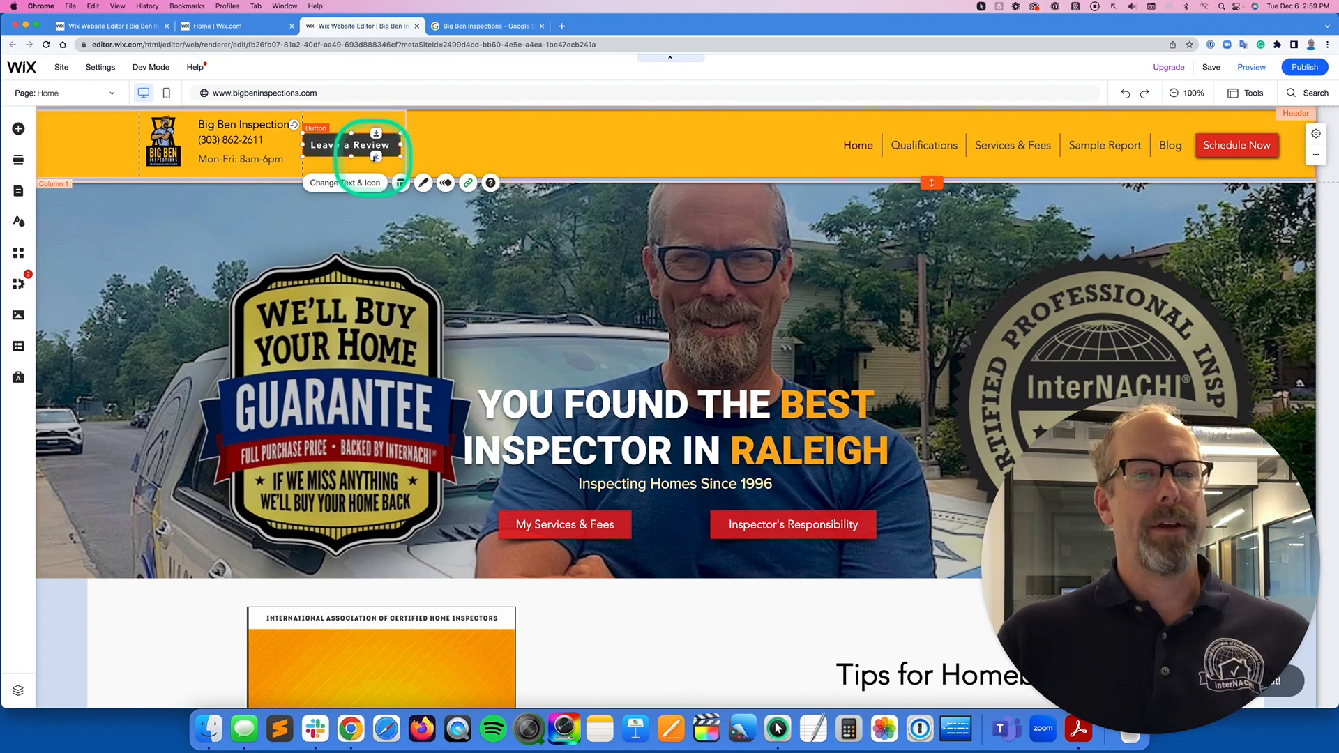
Customize the Leave a Review button's regular design with the red theme background fill #C71212
left_click(423, 182)
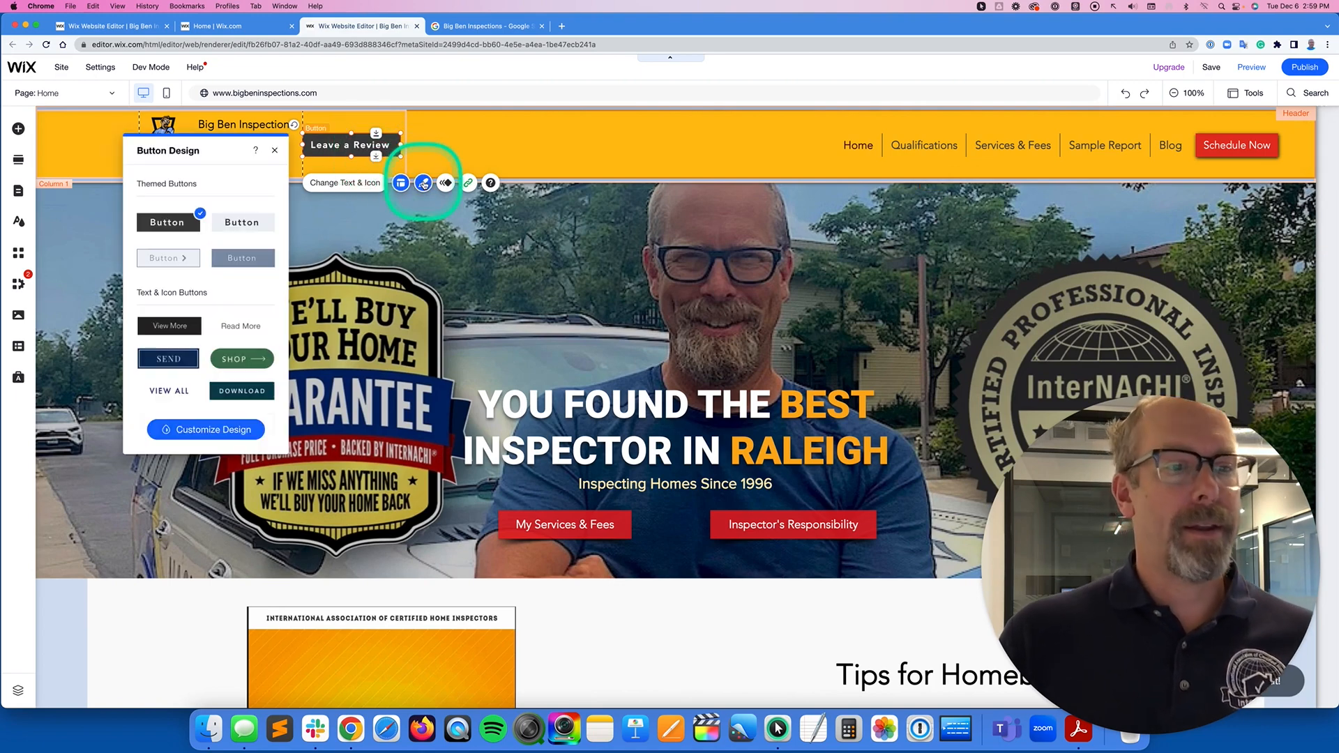
left_click(209, 429)
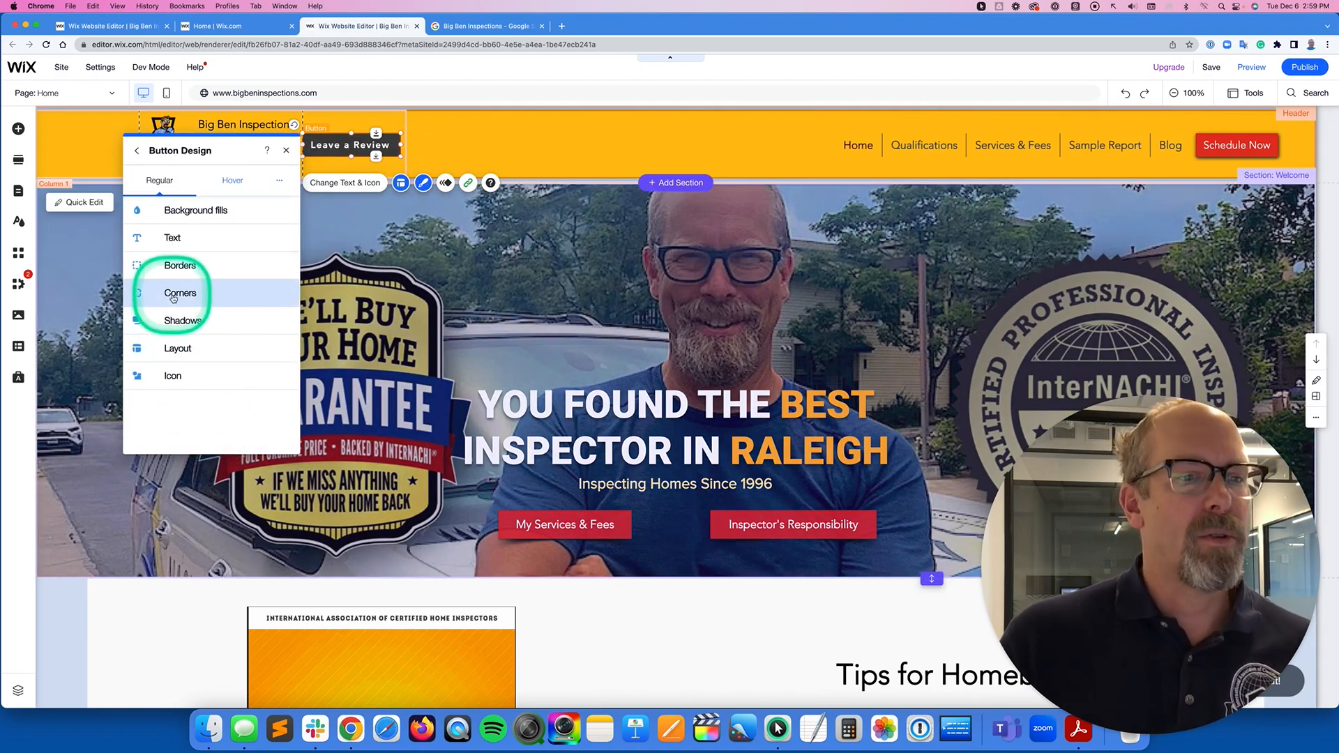
left_click(180, 210)
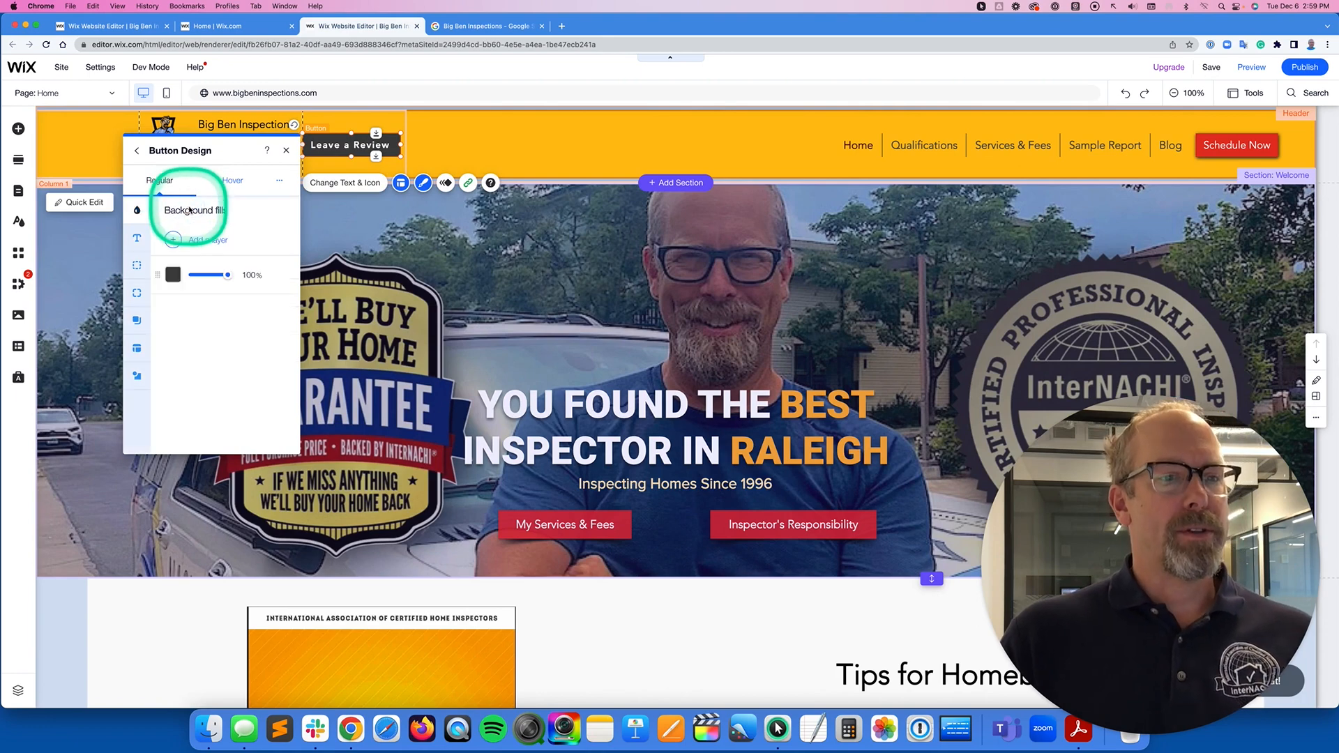
left_click(174, 276)
left_click(762, 530)
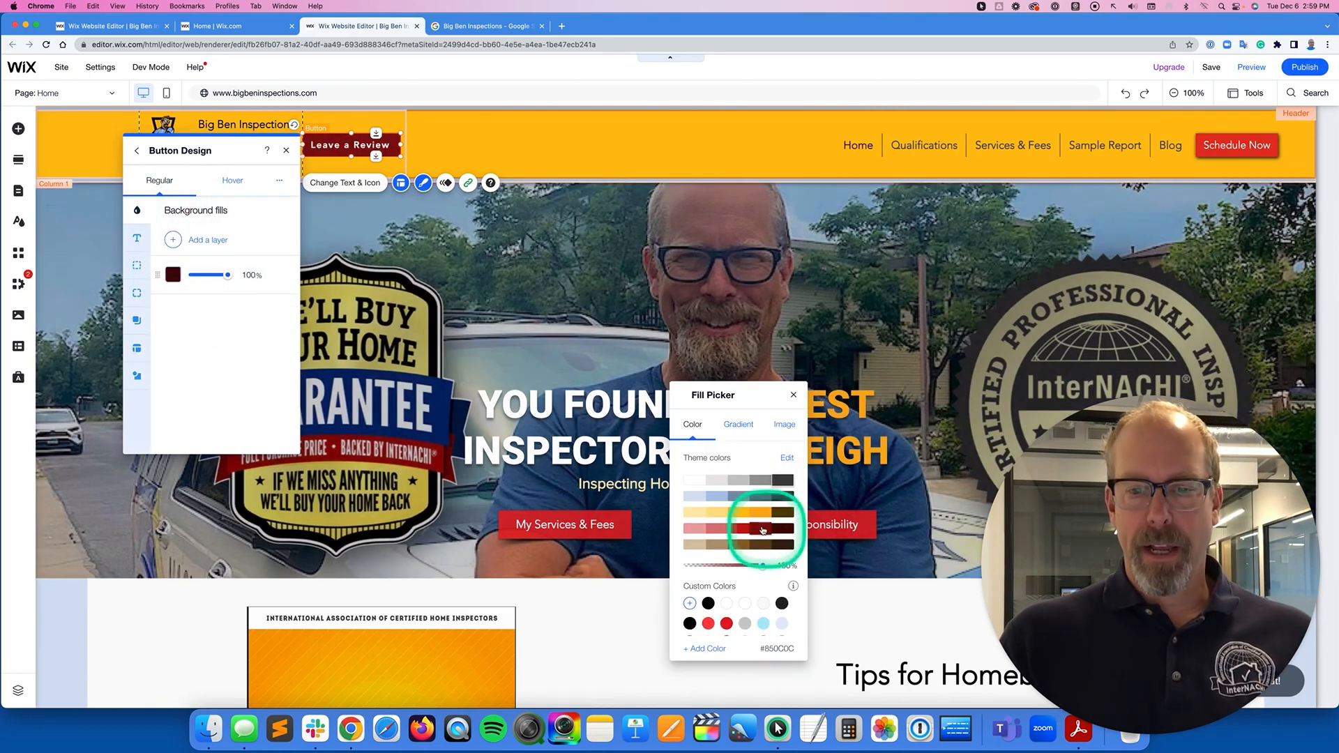
left_click(760, 518)
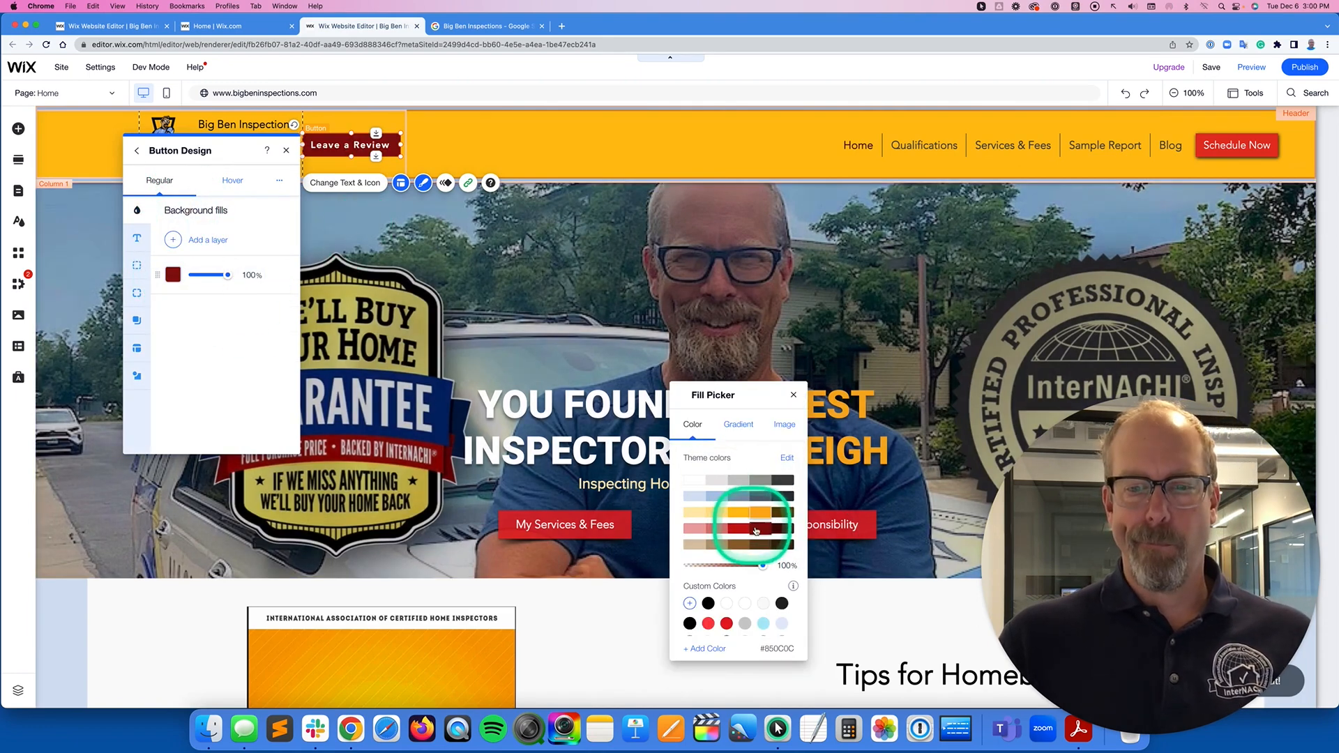
left_click(758, 531)
left_click(738, 528)
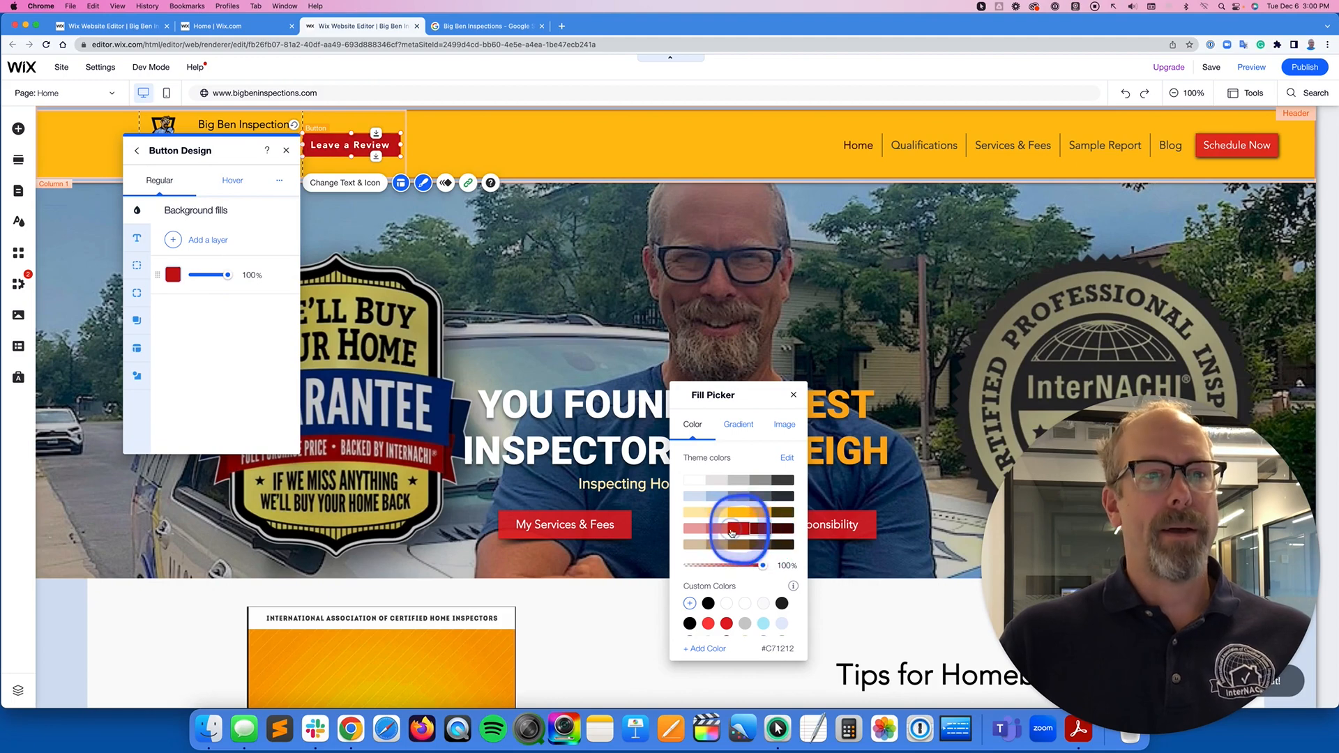
left_click(287, 152)
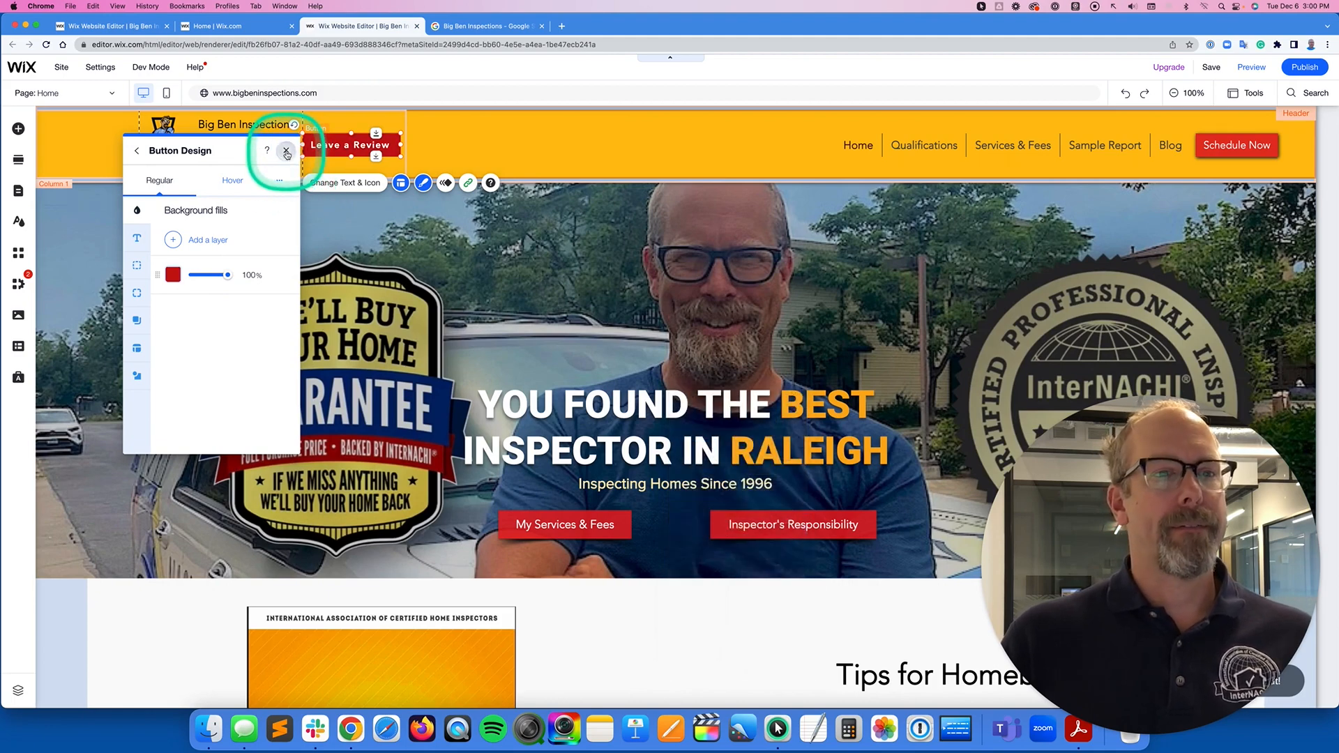
left_click(287, 152)
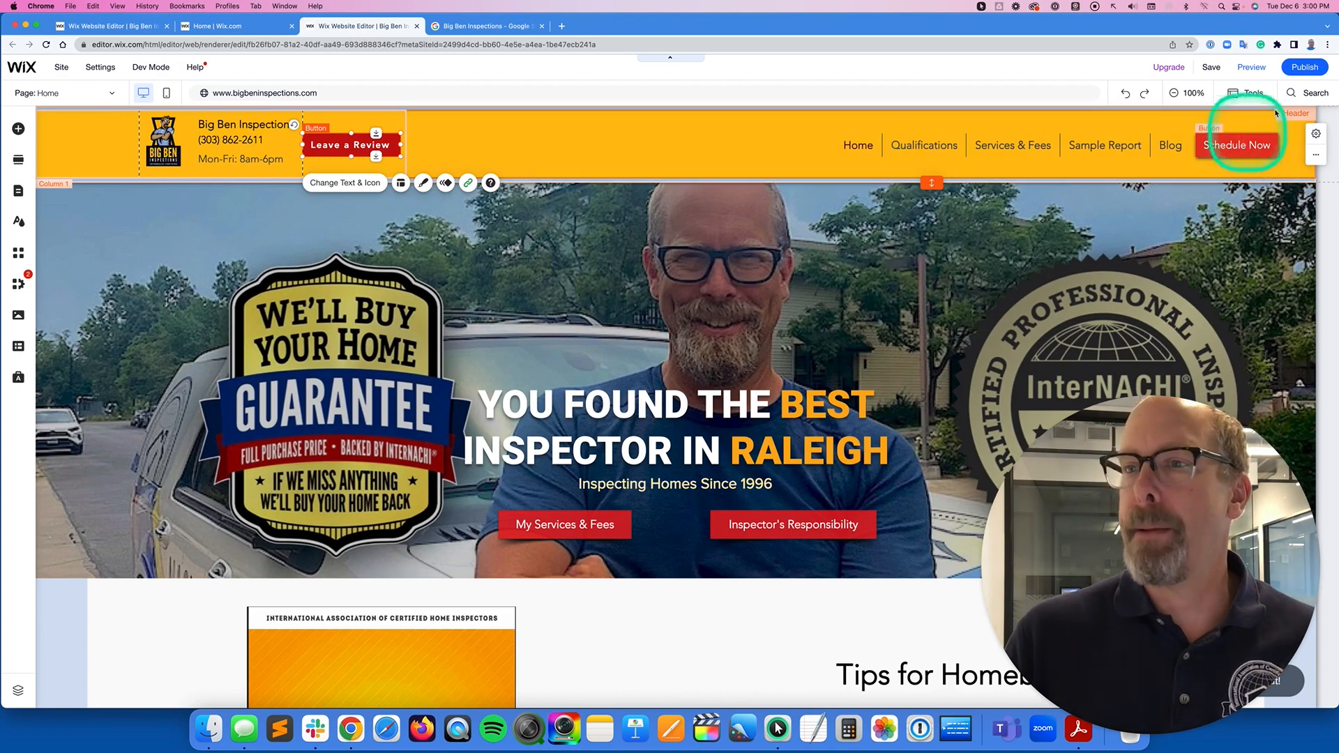
Publish the site and test the Leave a Review button on the live Big Ben Inspections home page
left_click(1300, 72)
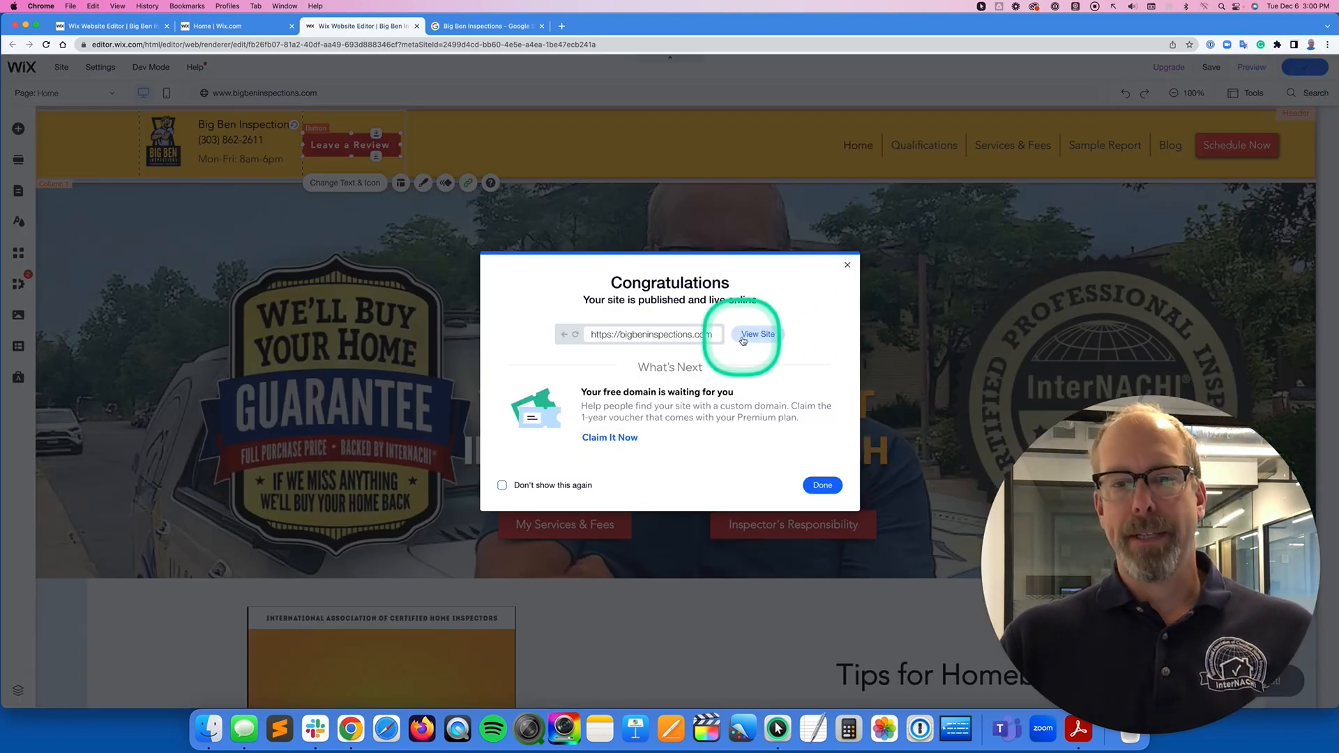
left_click(749, 337)
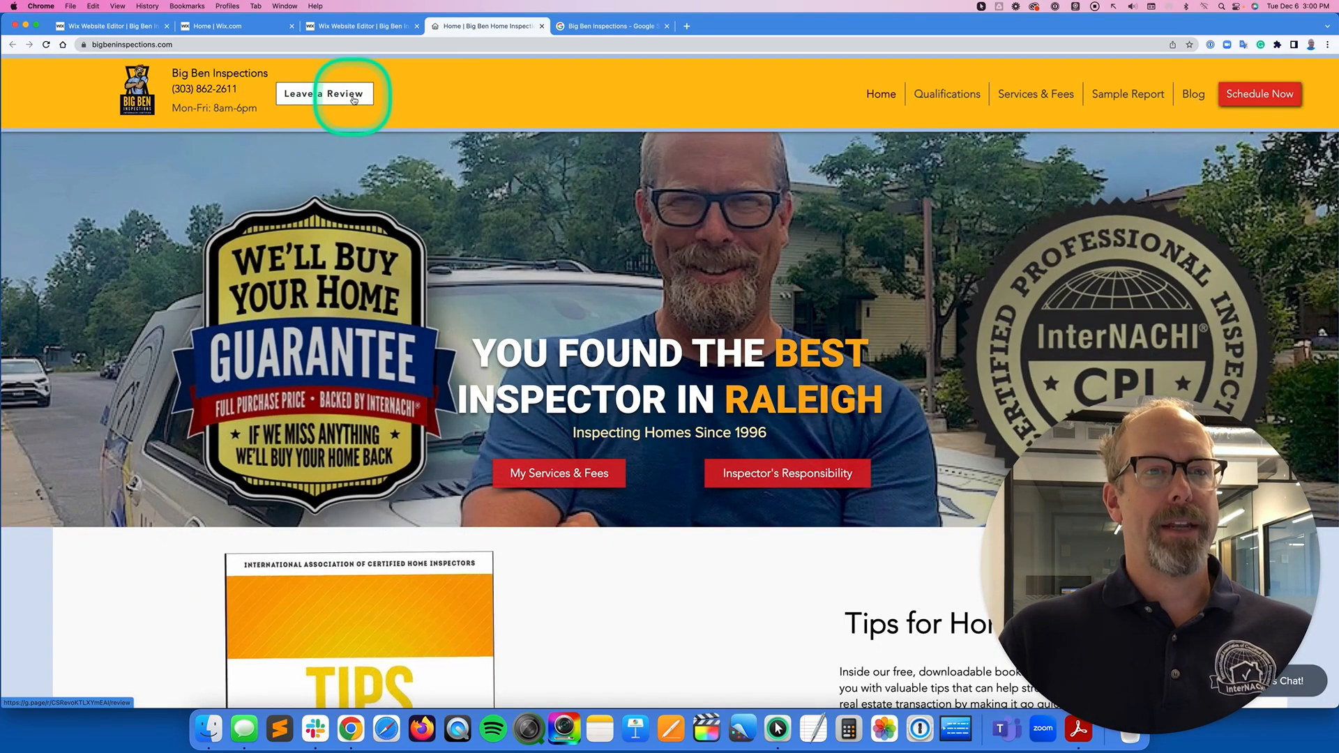
left_click(355, 100)
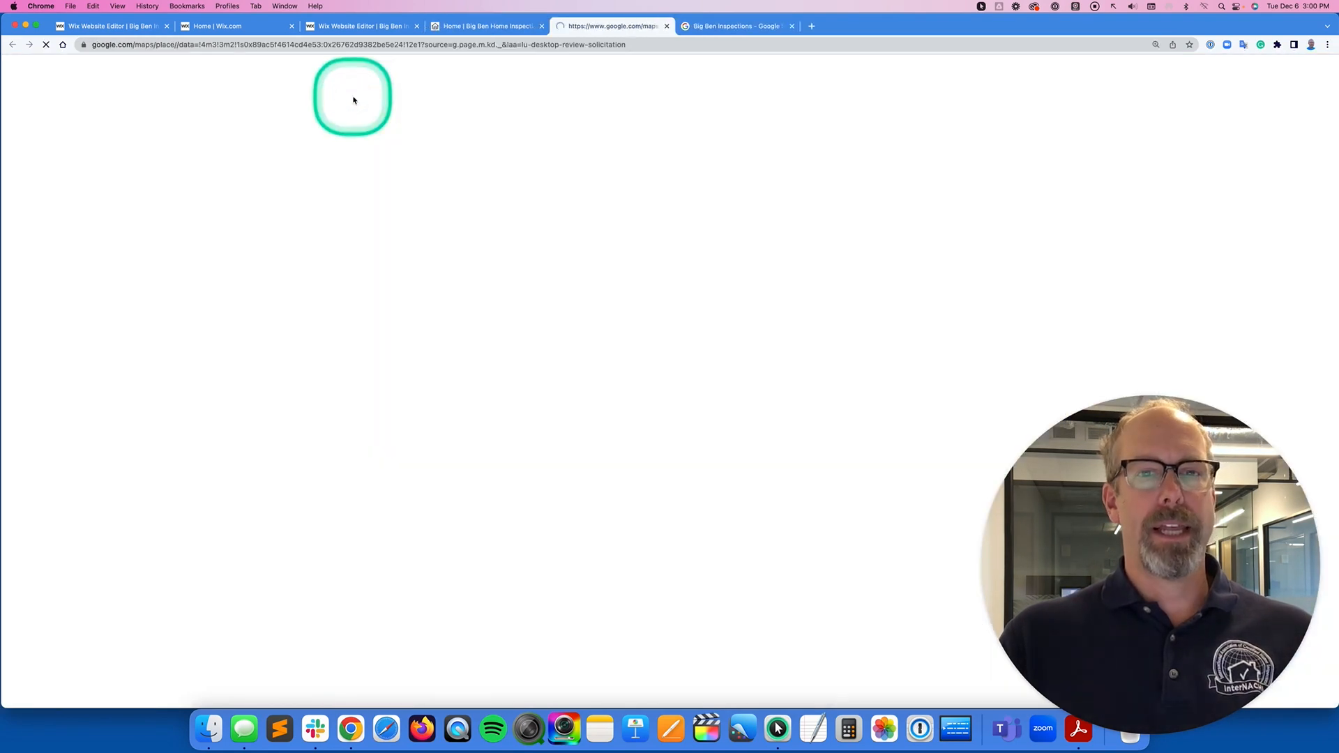